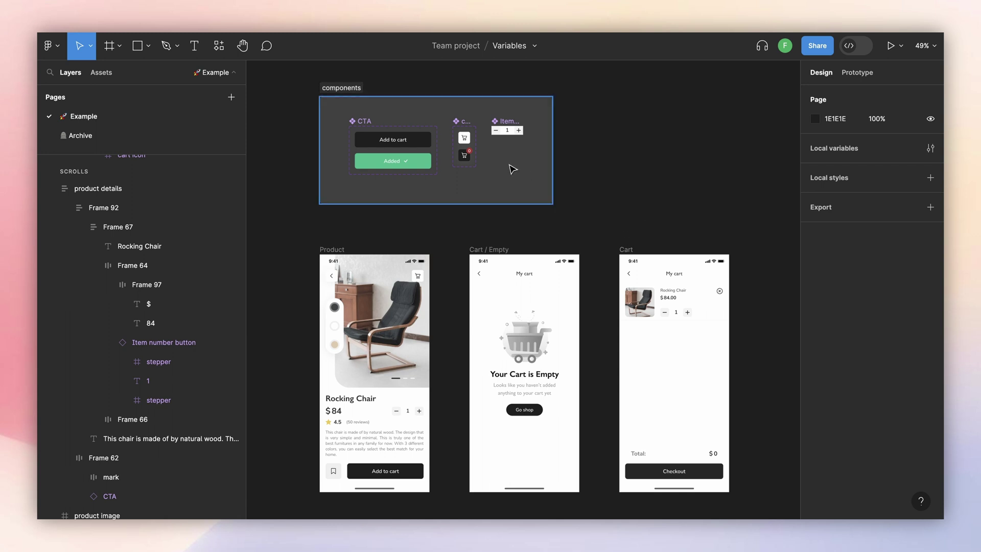
Step: Preview the Product screen, visit the cart, and test Add to cart on the Rocking Chair
key(shift+space)
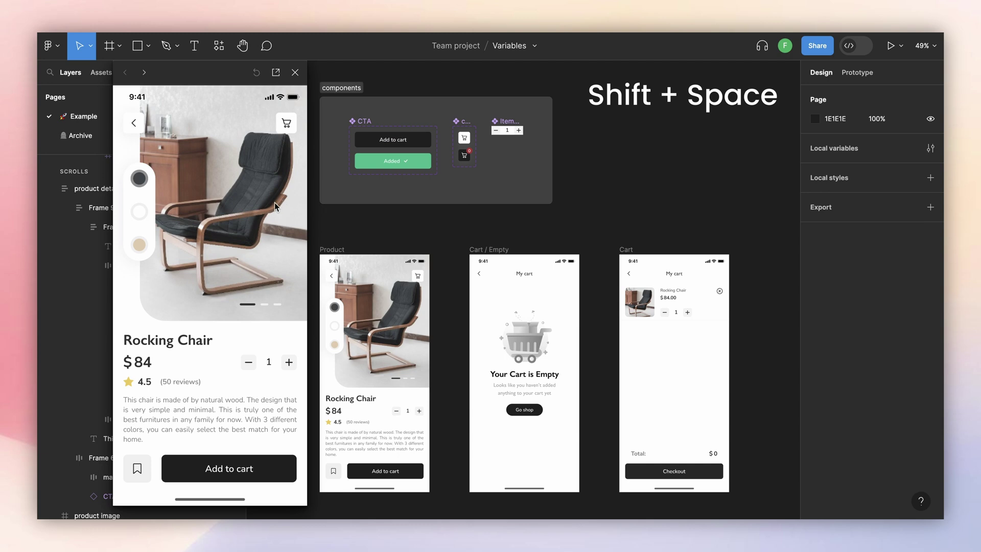
click(287, 124)
click(129, 121)
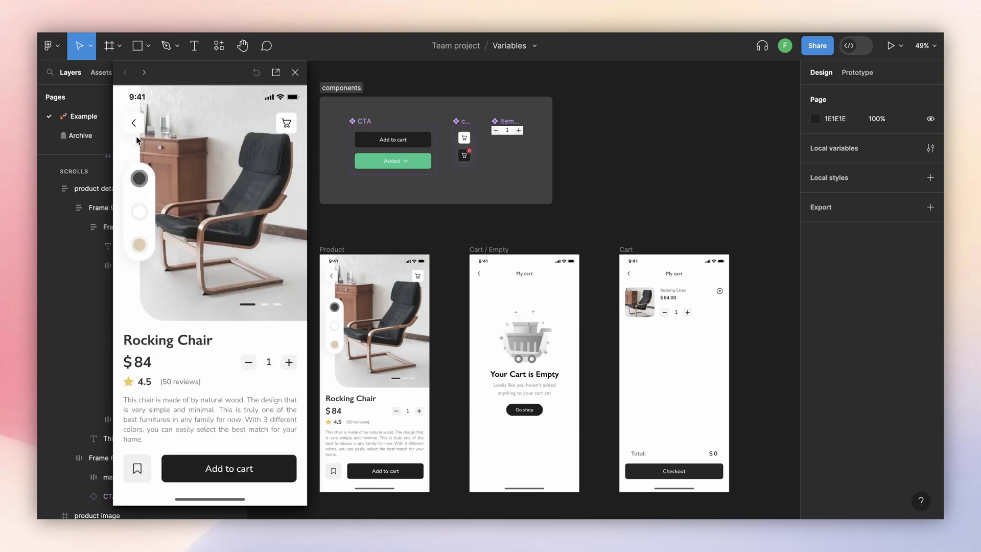
click(263, 475)
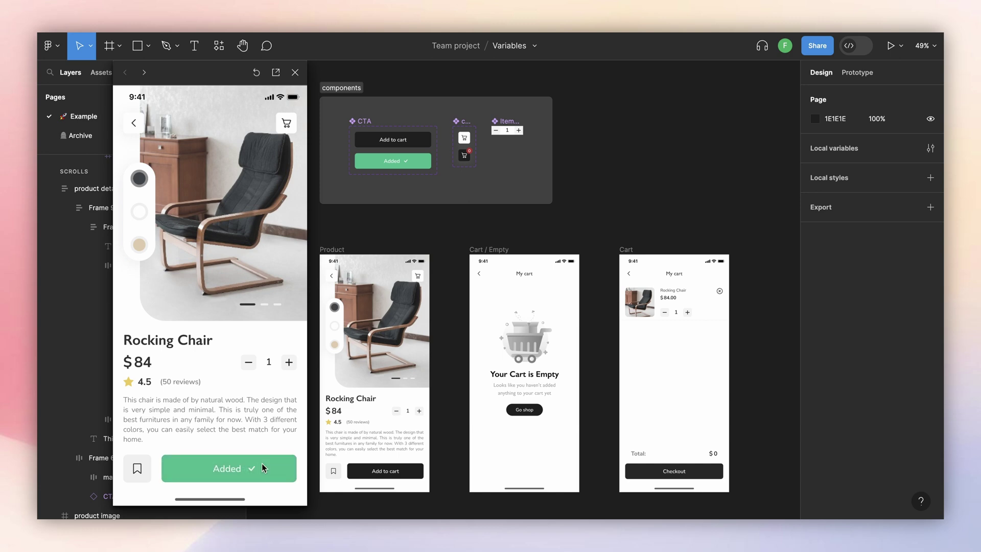
click(262, 463)
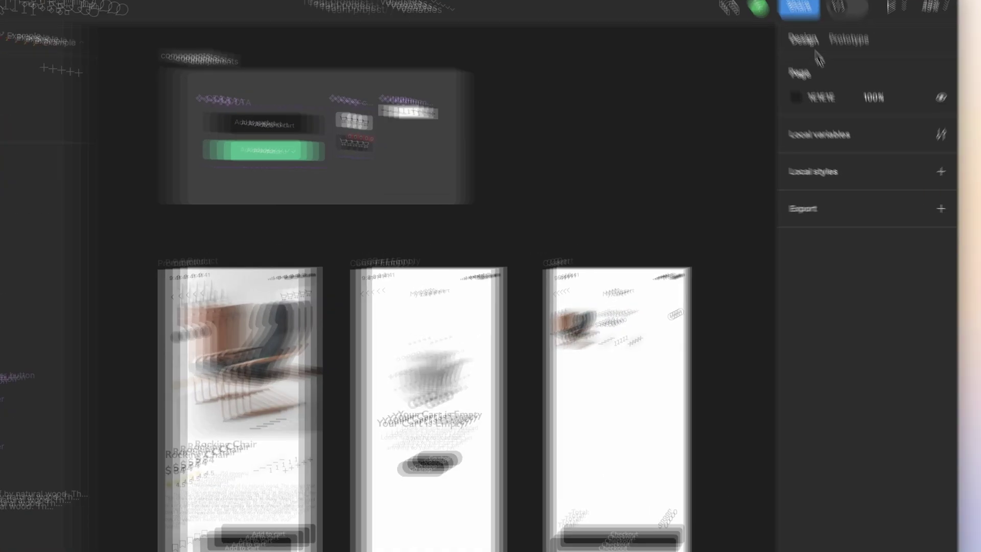
Step: Rename the variable collection to 'Product interactions'
click(941, 134)
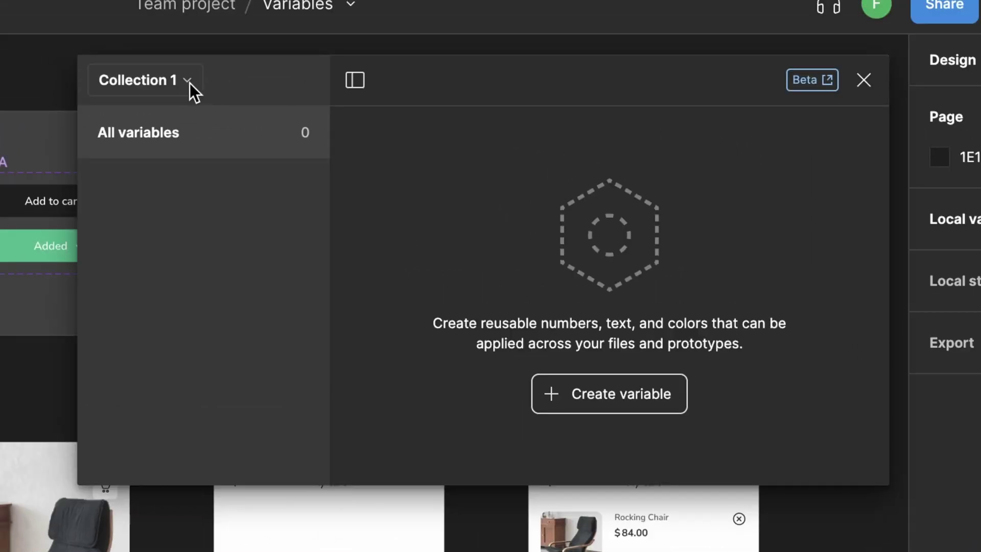
click(187, 80)
click(128, 173)
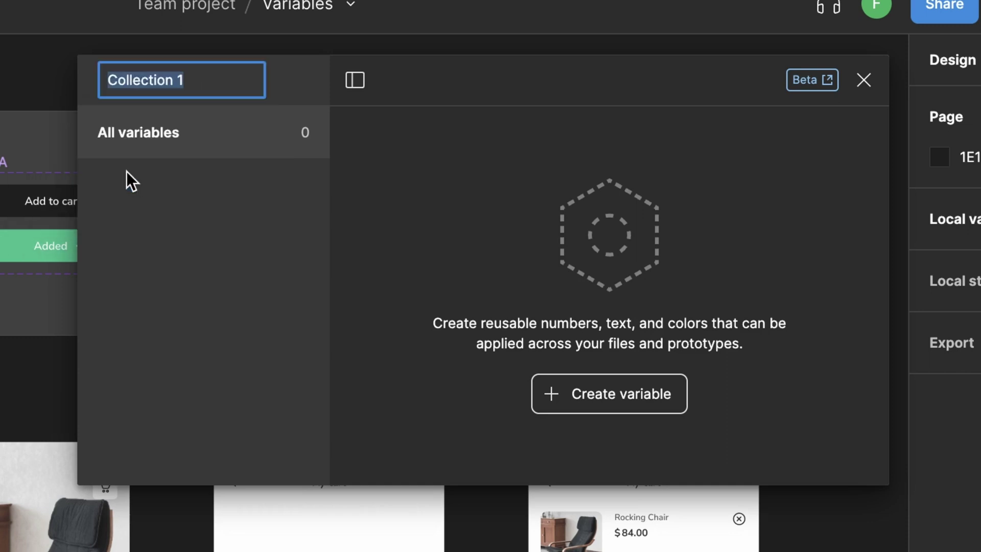
text(Product )
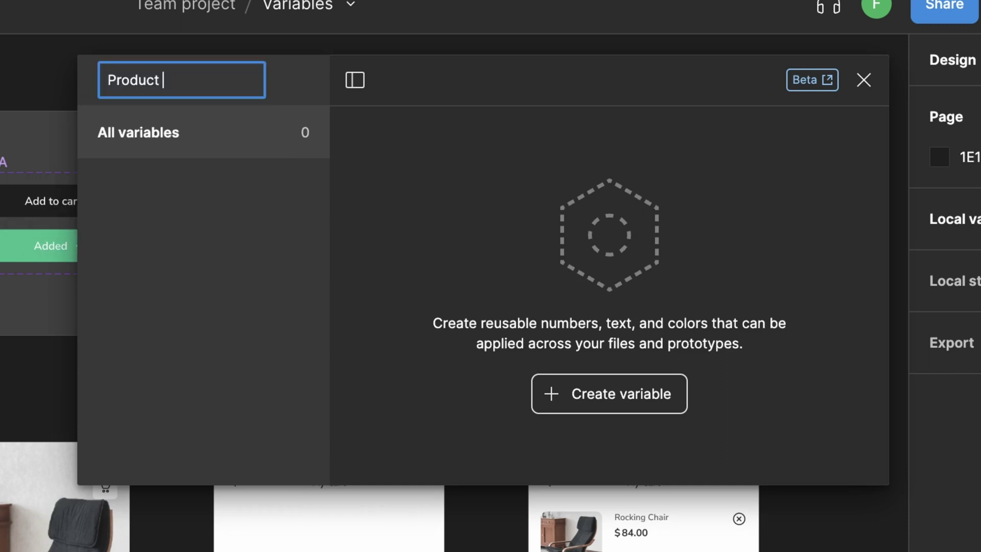
text(interactions)
key(Return)
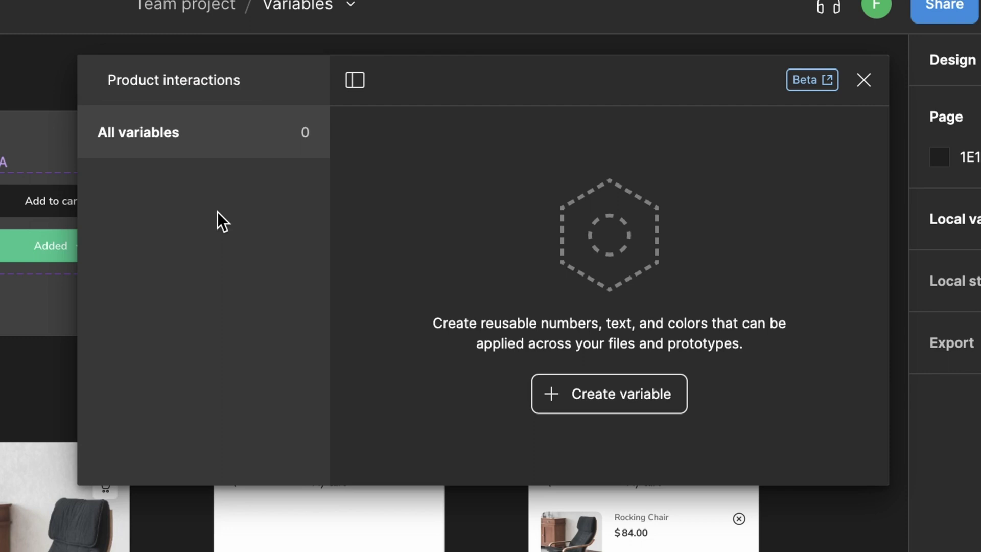
Step: Create a number variable 'product quanitty' with value 1
click(602, 385)
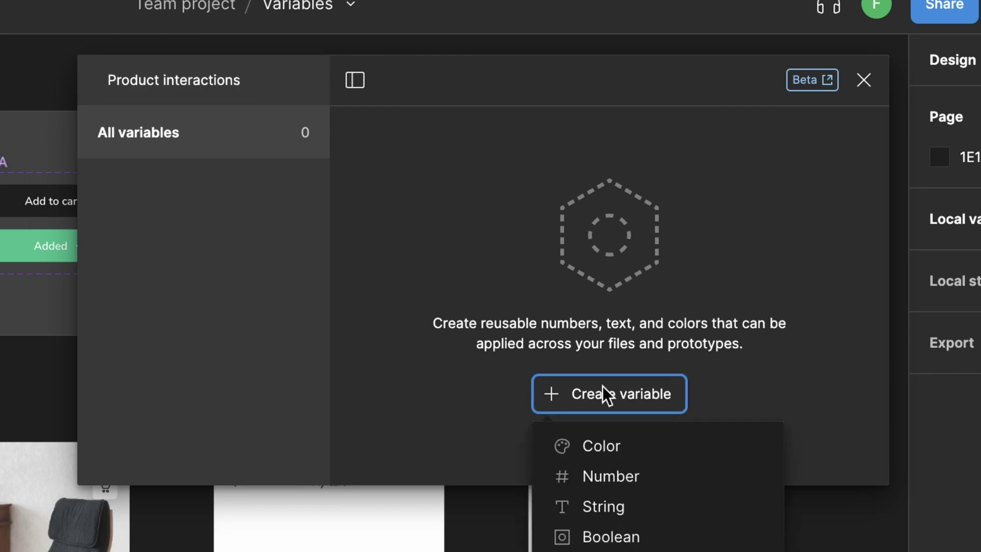
click(621, 467)
text(p)
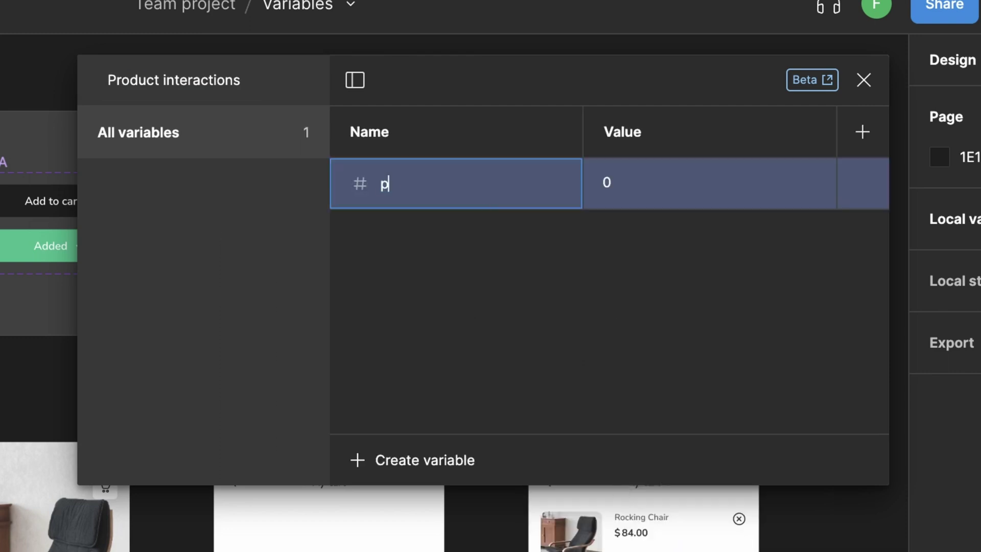
text(roduct quanitty)
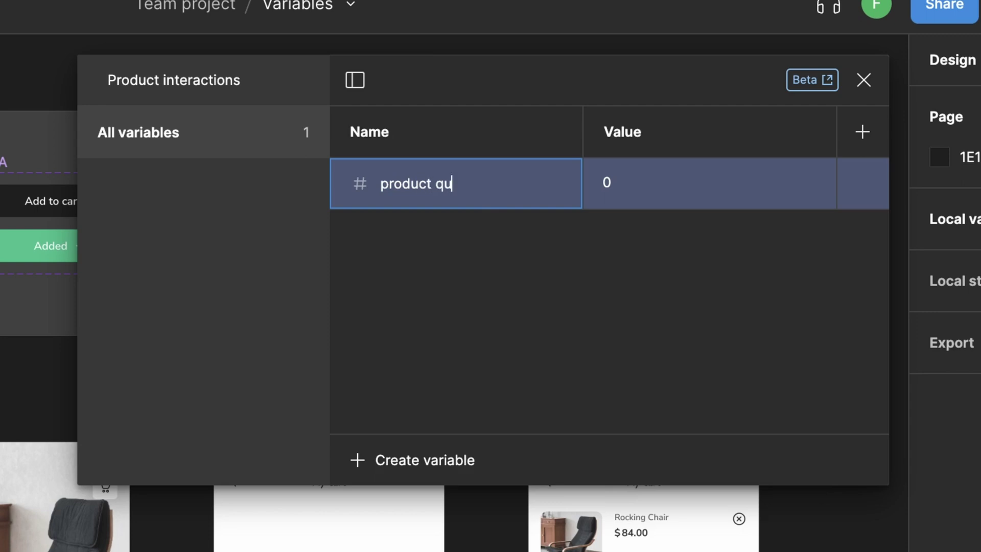
click(609, 190)
text(1)
key(Return)
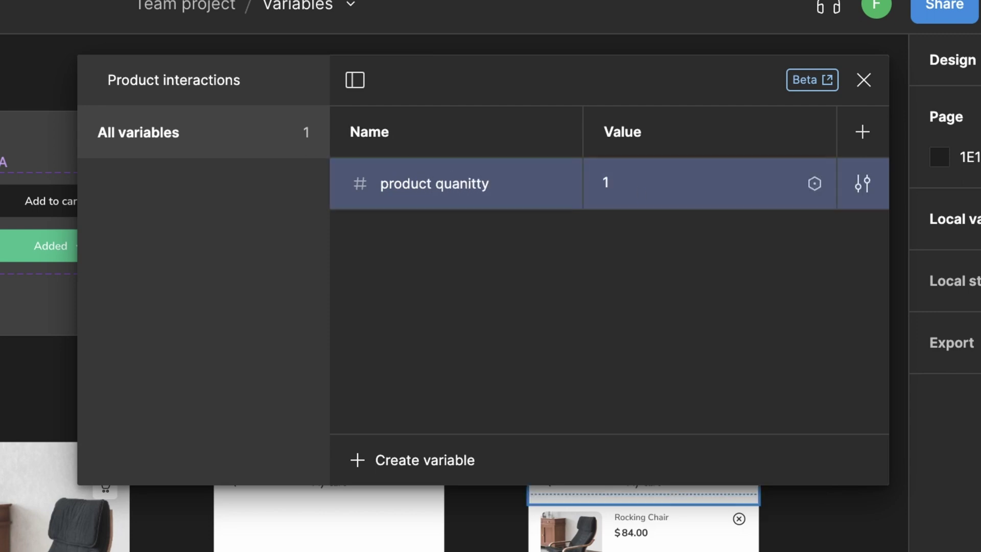
click(863, 80)
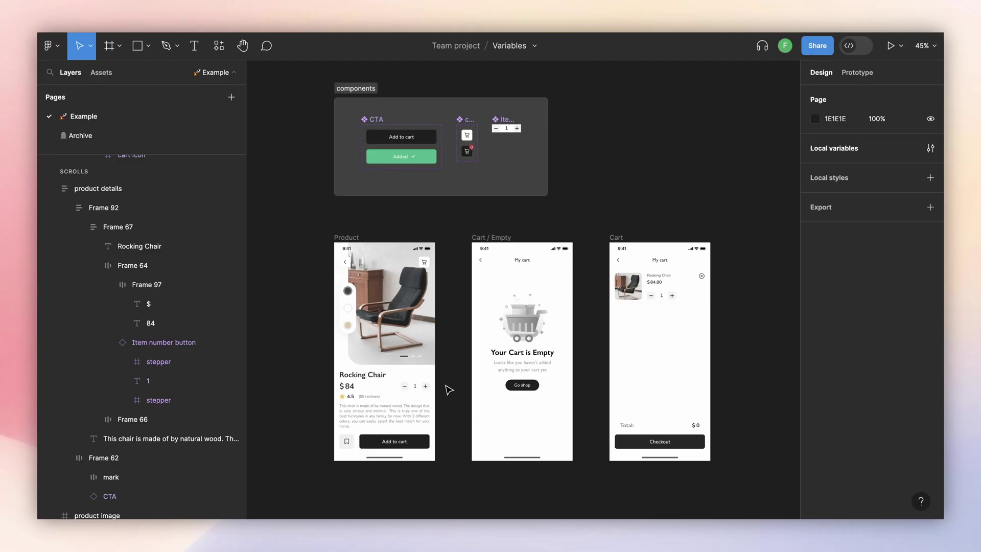
Step: Bind the stepper's quantity text '1' to the product quanitty variable
scroll(418, 401, up, 5)
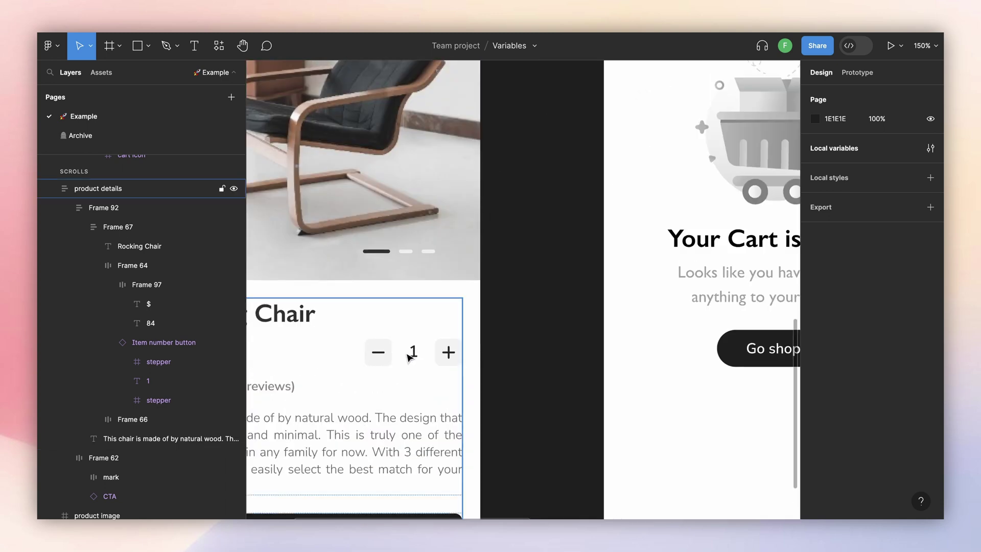
click(413, 356)
double_click(413, 356)
double_click(413, 357)
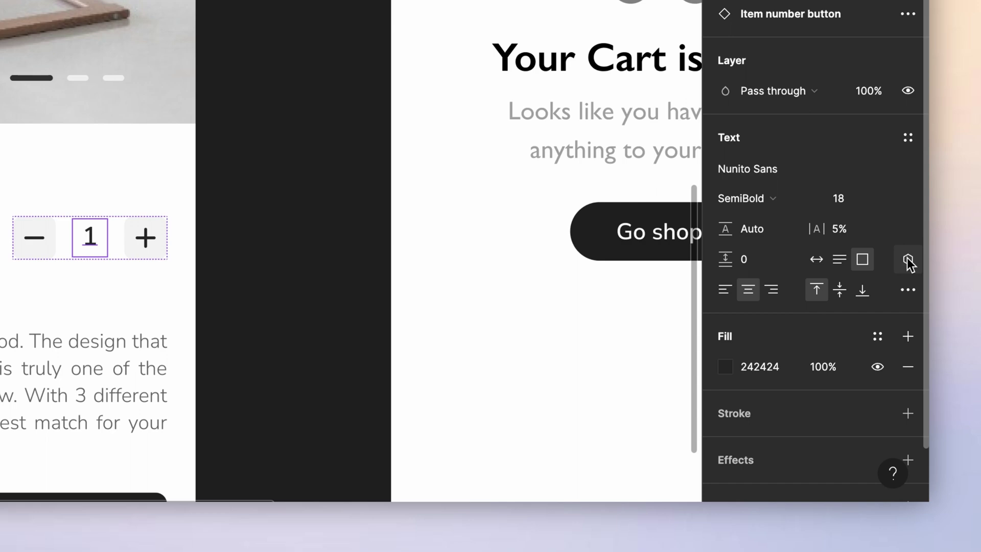
click(931, 366)
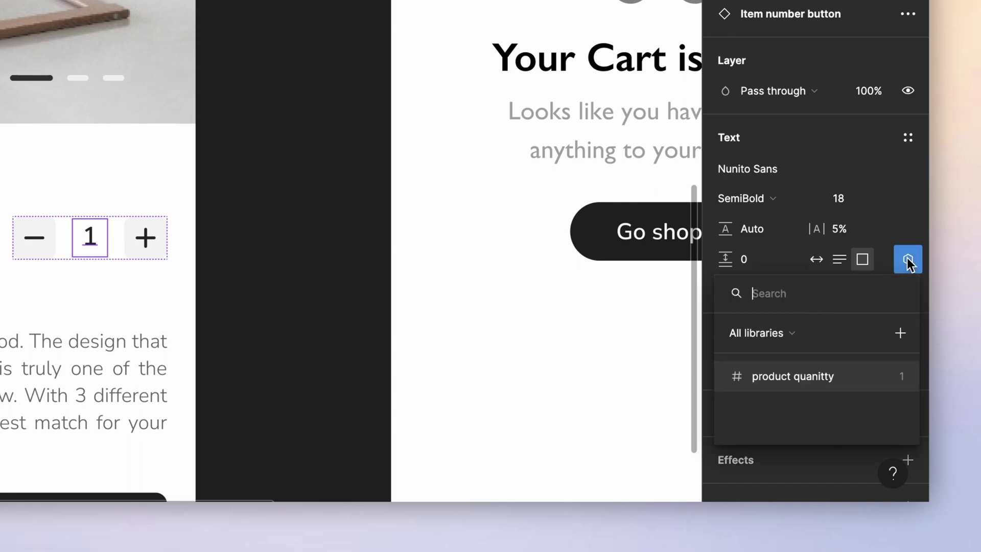
click(795, 378)
Step: Select the quantity stepper's plus button
click(563, 323)
scroll(563, 323, down, 5)
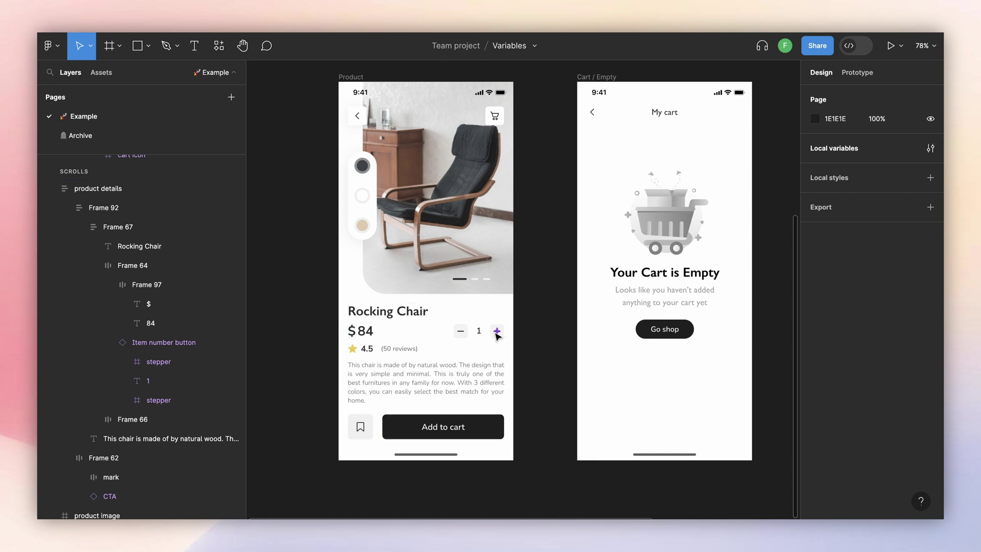
scroll(488, 337, up, 3)
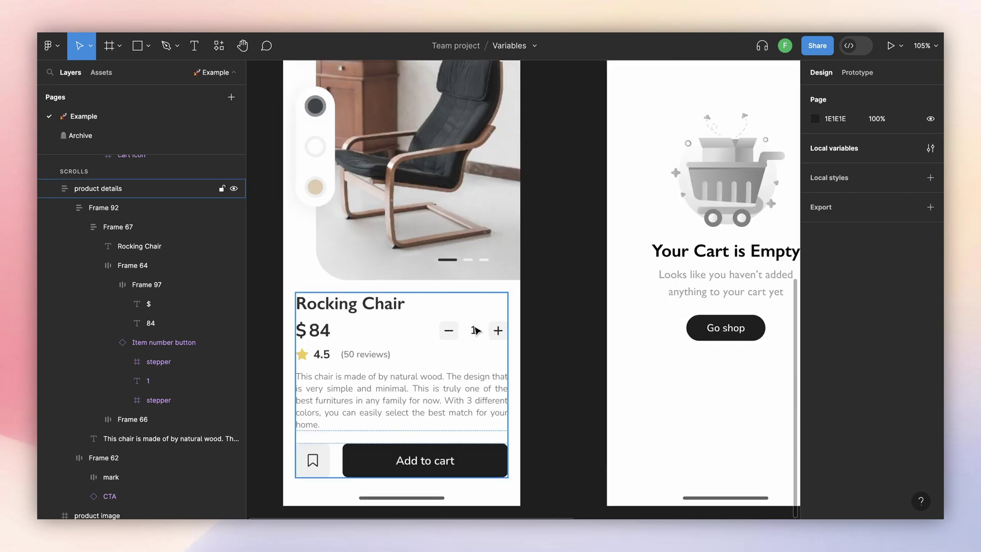
click(499, 331)
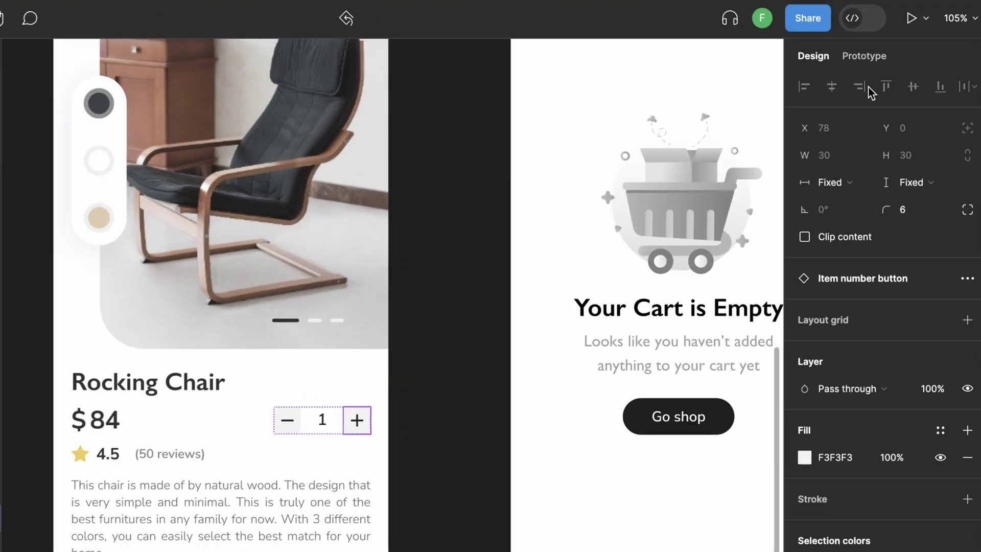
Step: Give the plus button an On tap action setting product quanitty to product quanitty + 1
click(857, 72)
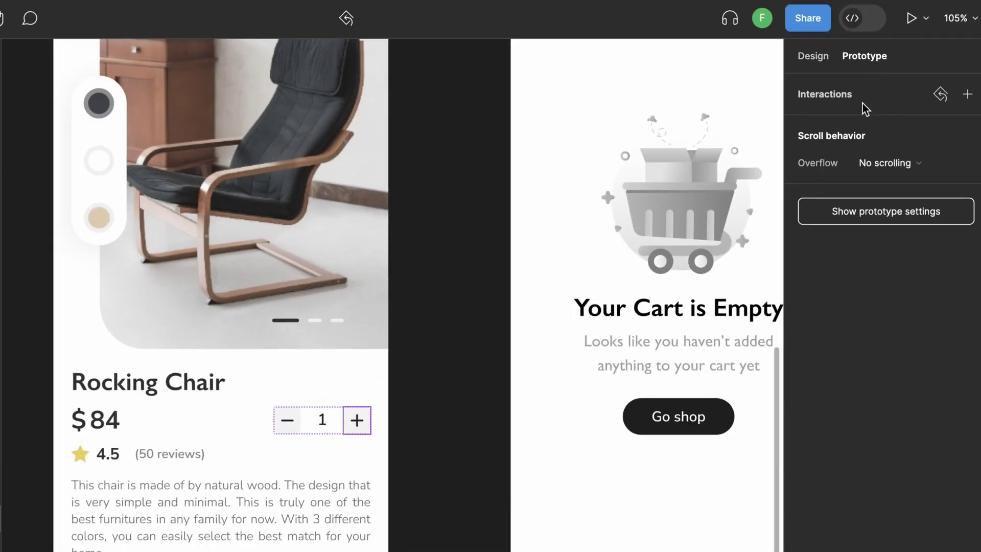
click(967, 94)
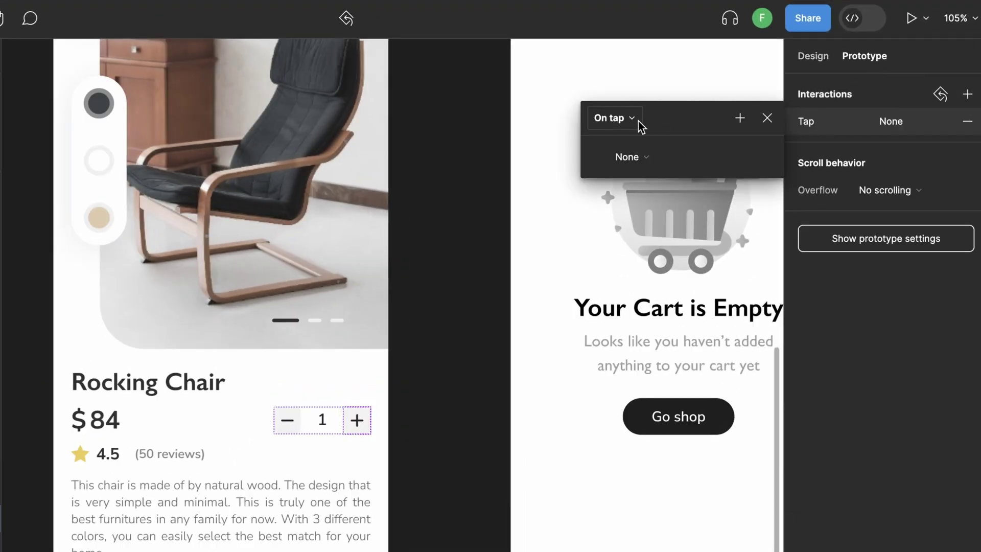
click(654, 157)
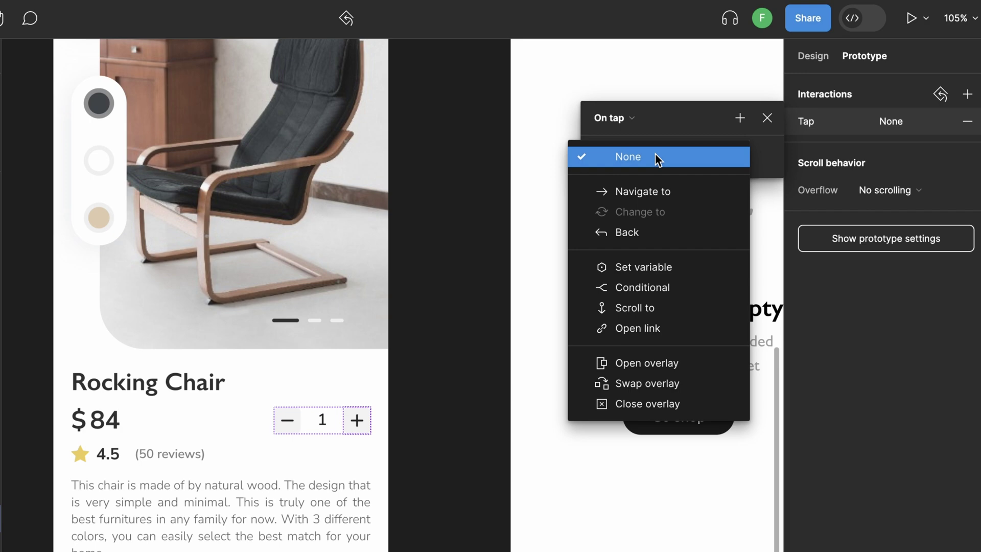
click(671, 275)
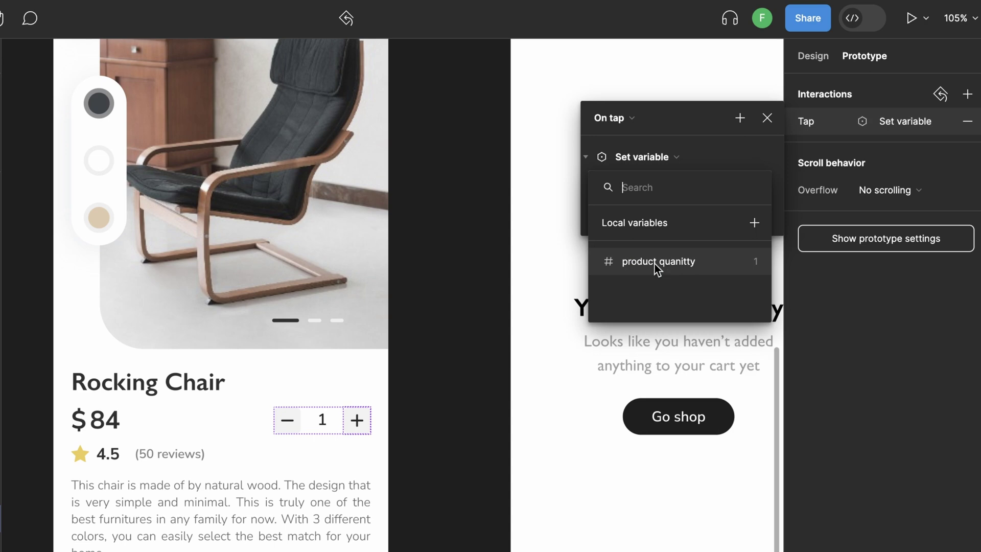
click(657, 264)
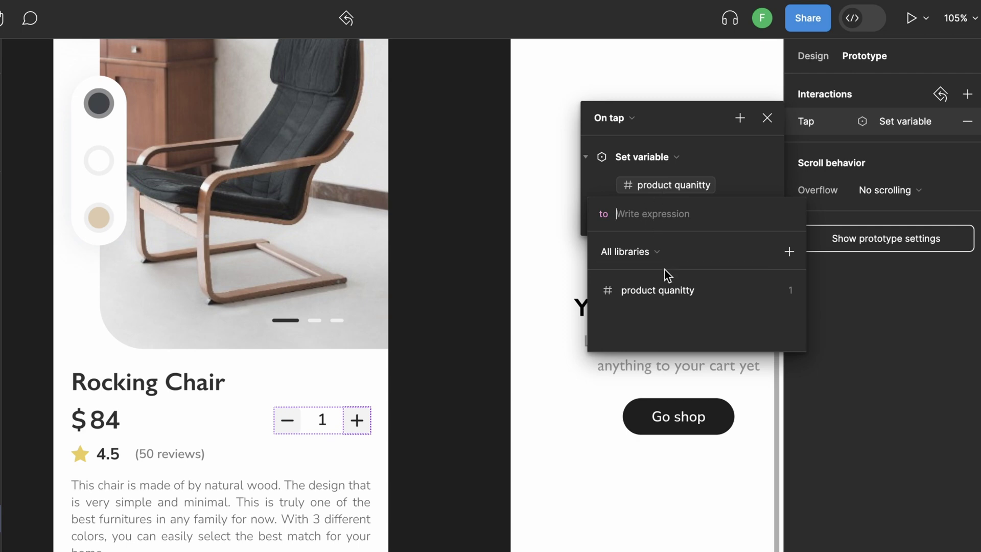
click(664, 289)
click(699, 289)
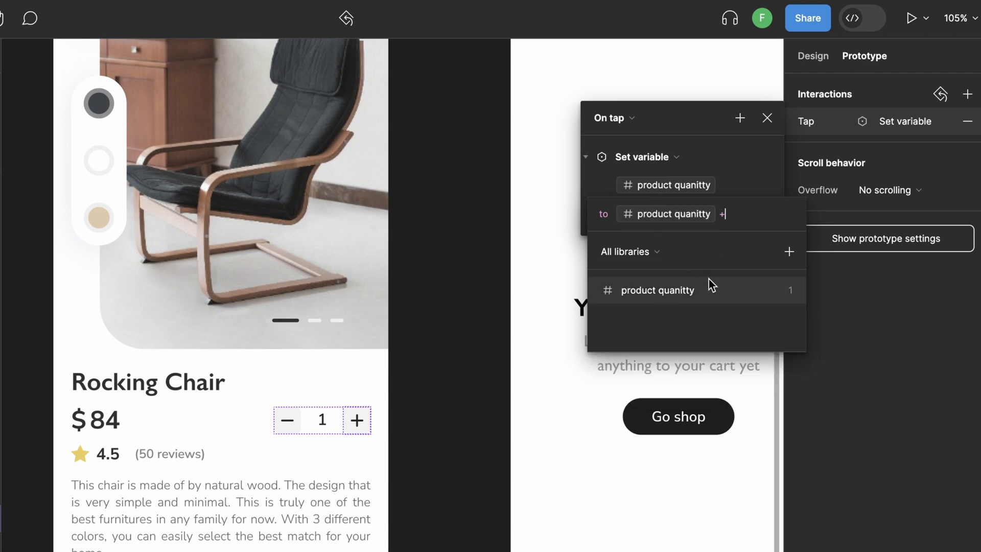
text(1)
key(Return)
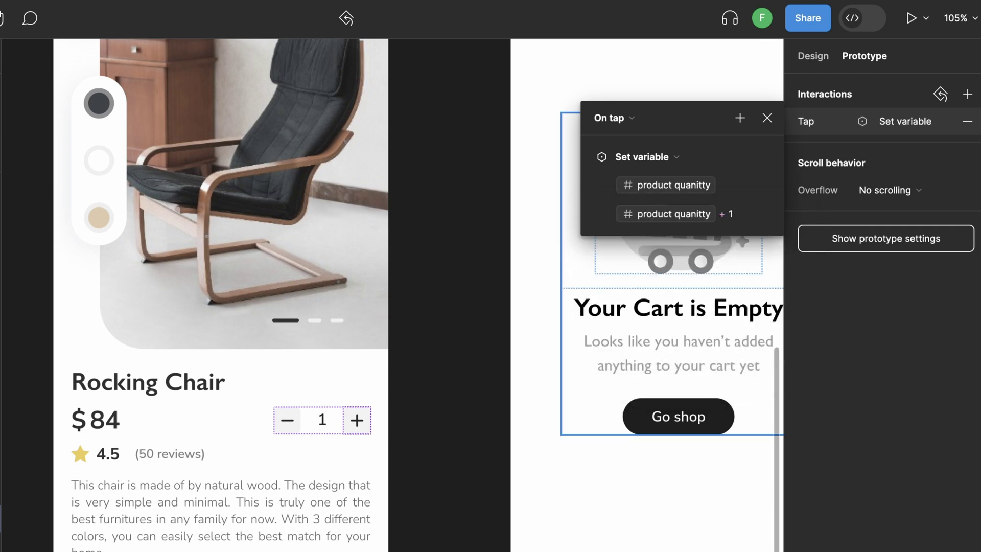
key(Escape)
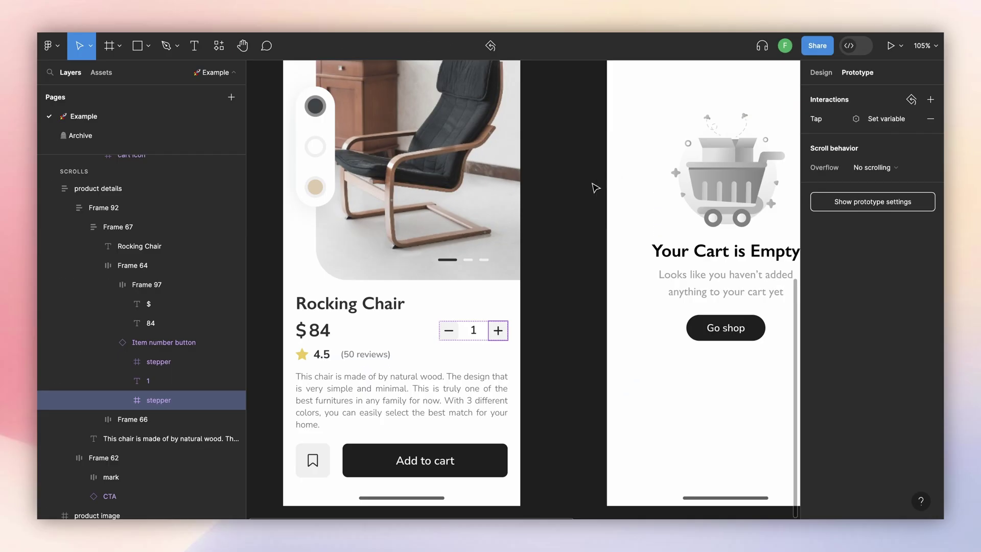
Step: Preview the prototype, tap plus four times to raise the quantity, then select the minus button
scroll(582, 191, down, 5)
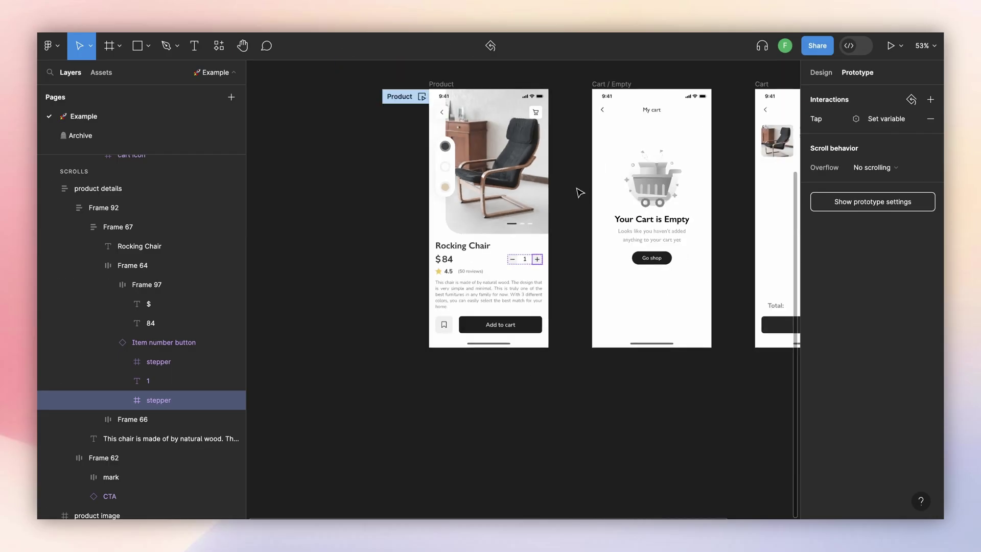
key(shift+space)
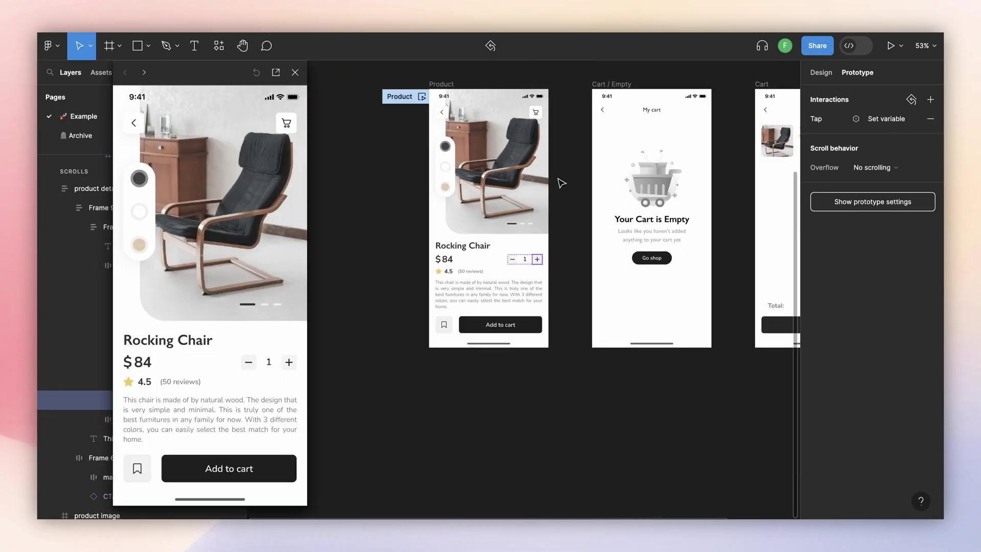
click(289, 362)
click(289, 362)
click(289, 361)
click(289, 362)
click(289, 361)
click(289, 362)
click(289, 362)
click(295, 72)
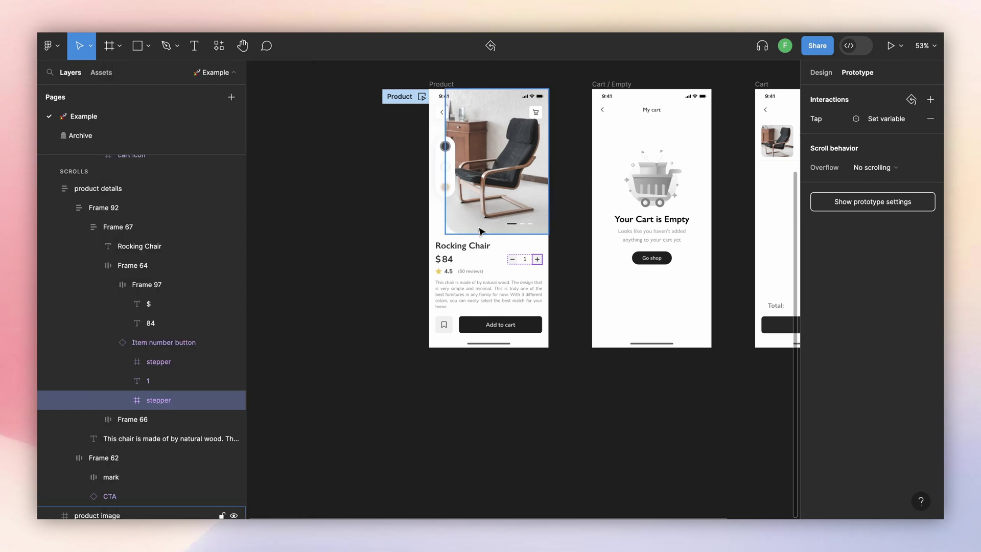
scroll(486, 228, up, 3)
click(531, 277)
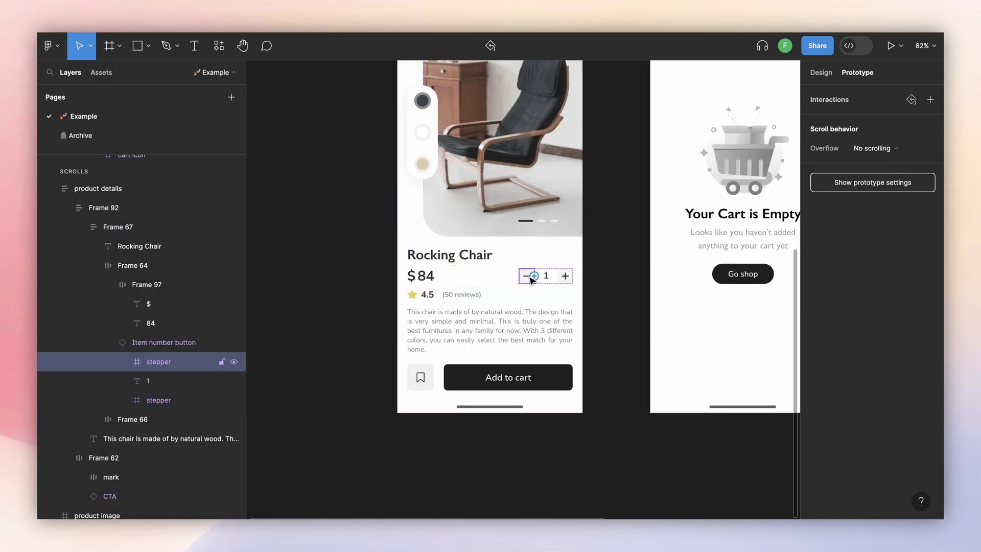
Step: Add a Conditional On tap to the minus button checking product quanitty > 1
click(930, 100)
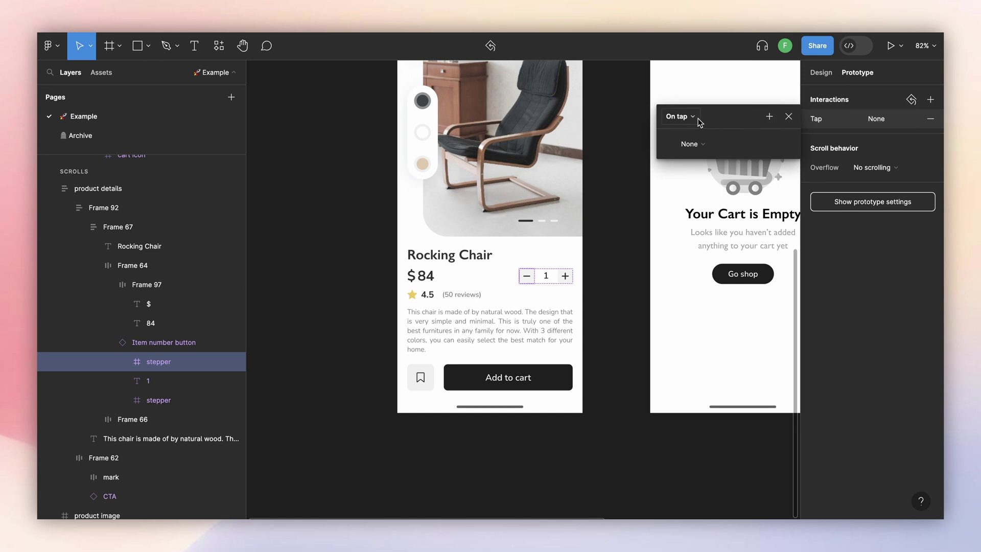
click(702, 144)
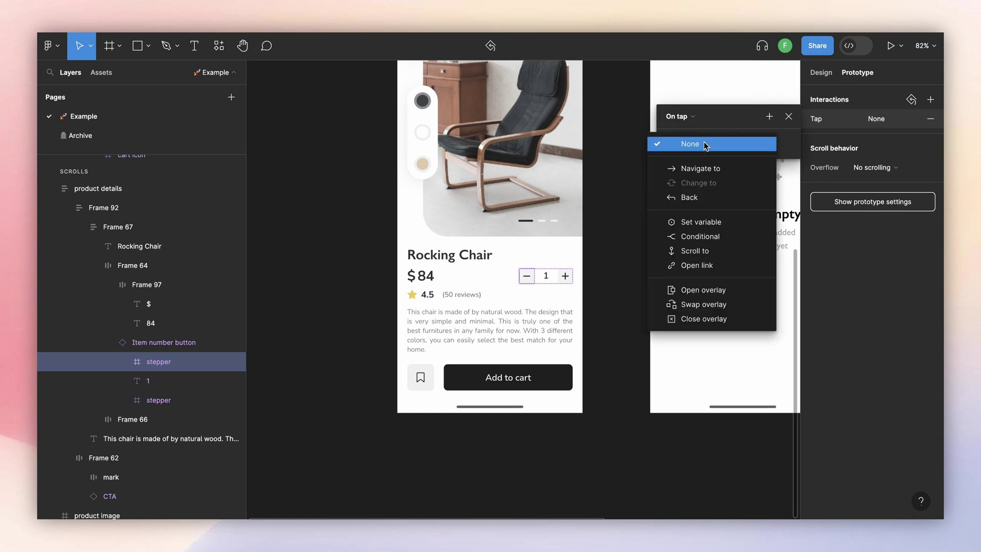
click(713, 235)
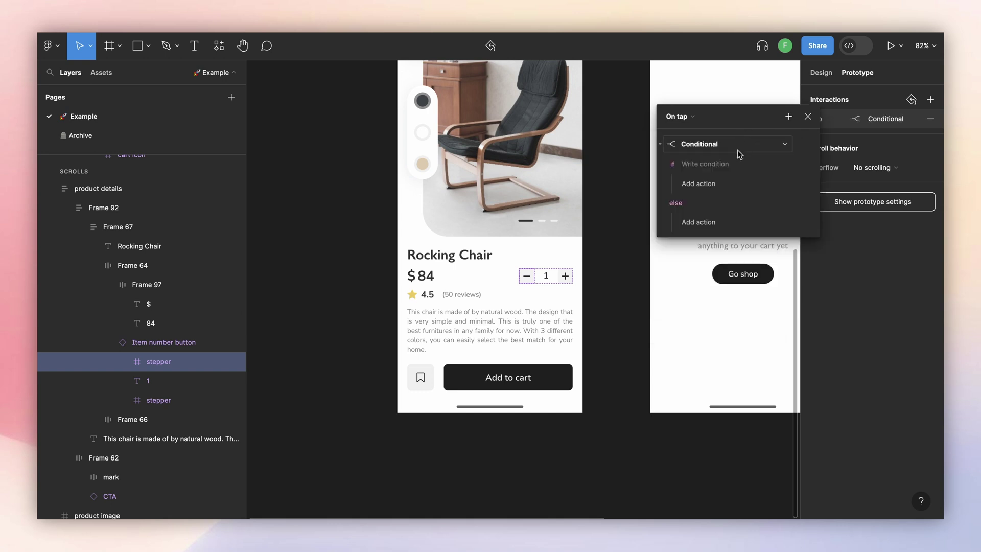
click(710, 165)
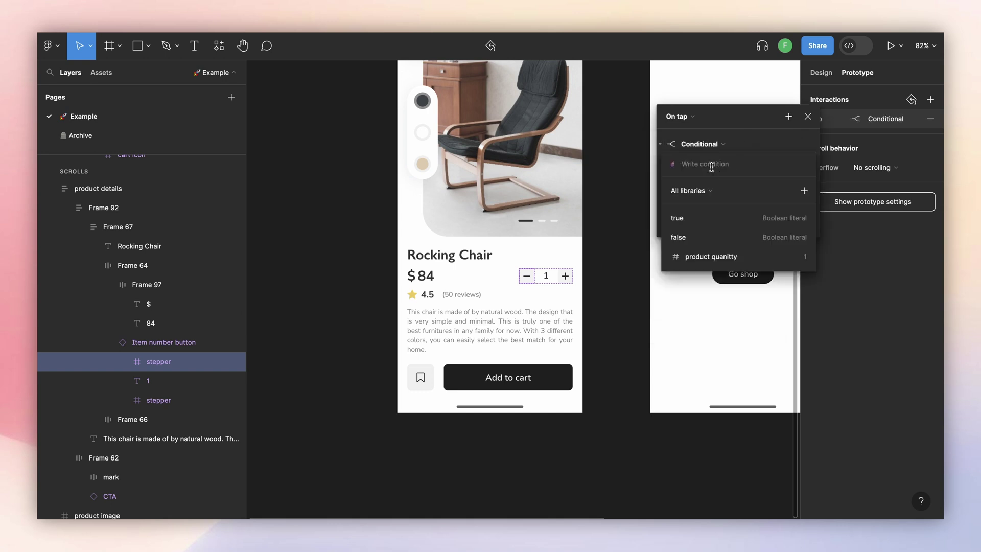
click(717, 257)
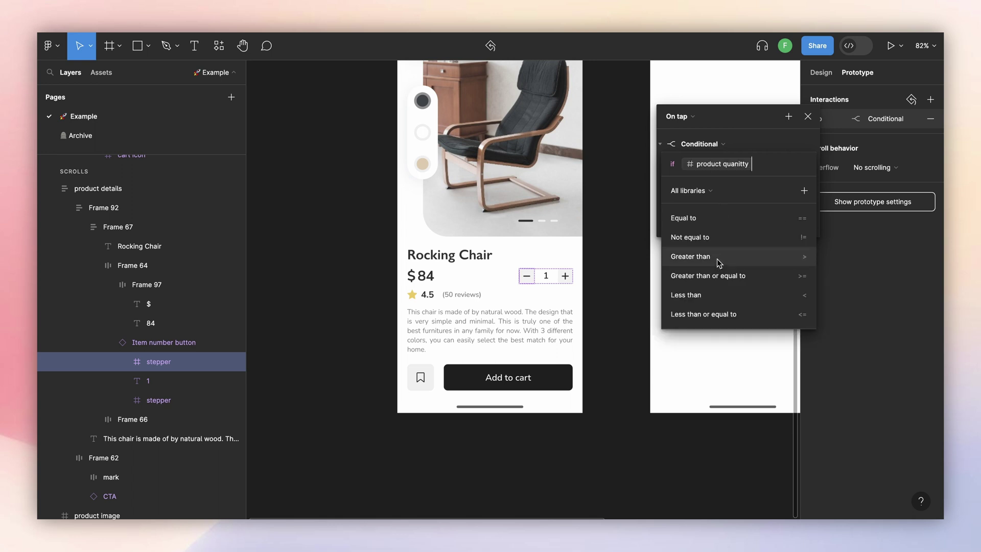
text(>1)
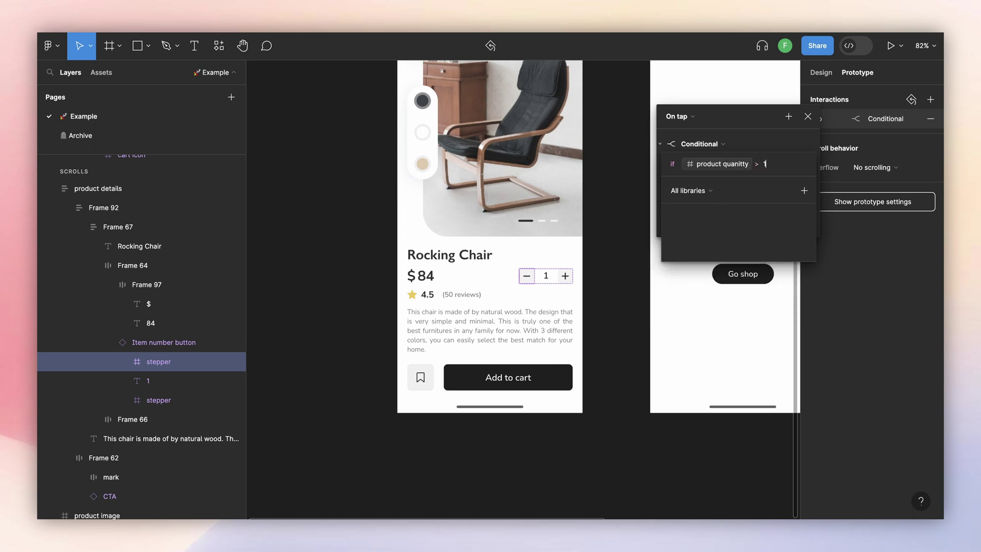
Step: Inside the if branch, set product quanitty to product quanitty - 1
click(766, 193)
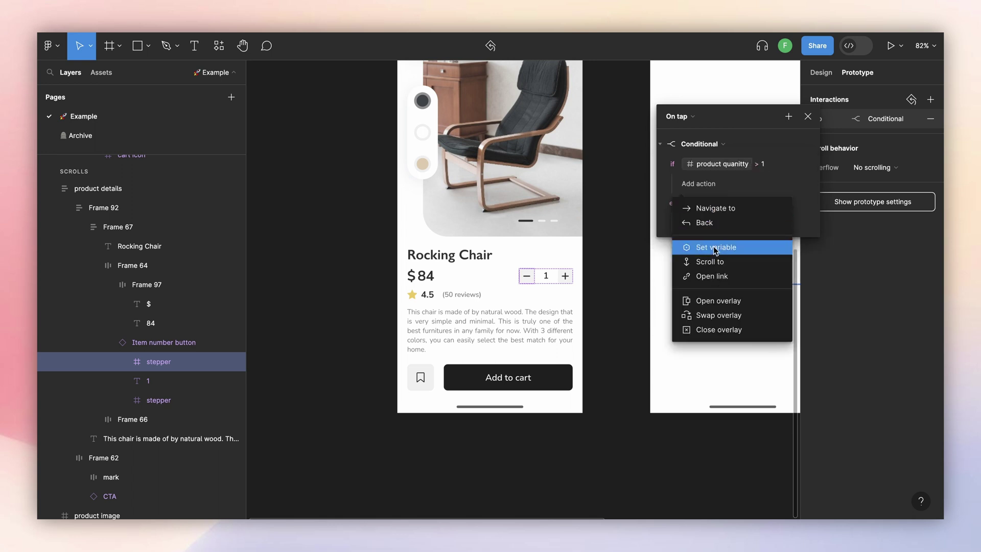
click(715, 247)
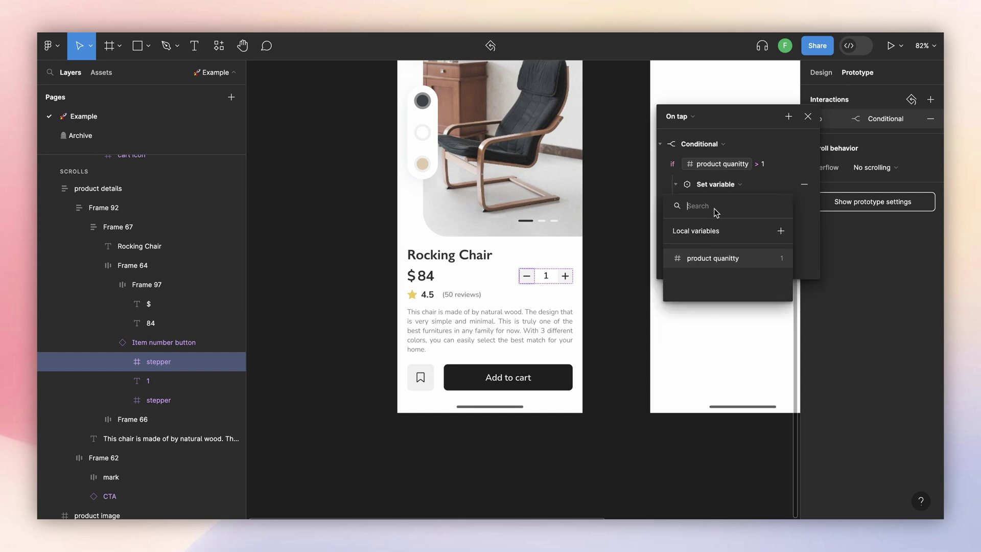
click(718, 258)
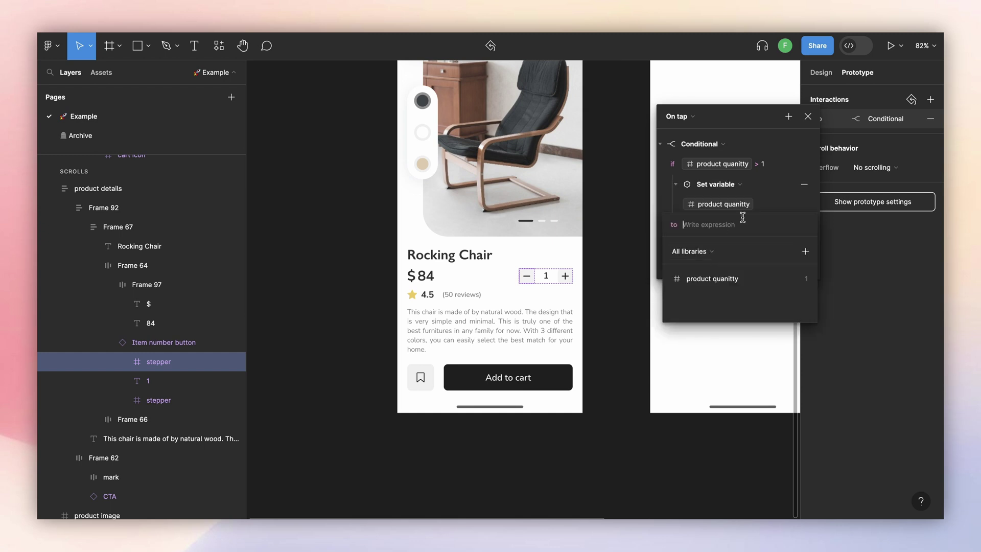
click(720, 279)
text(-)
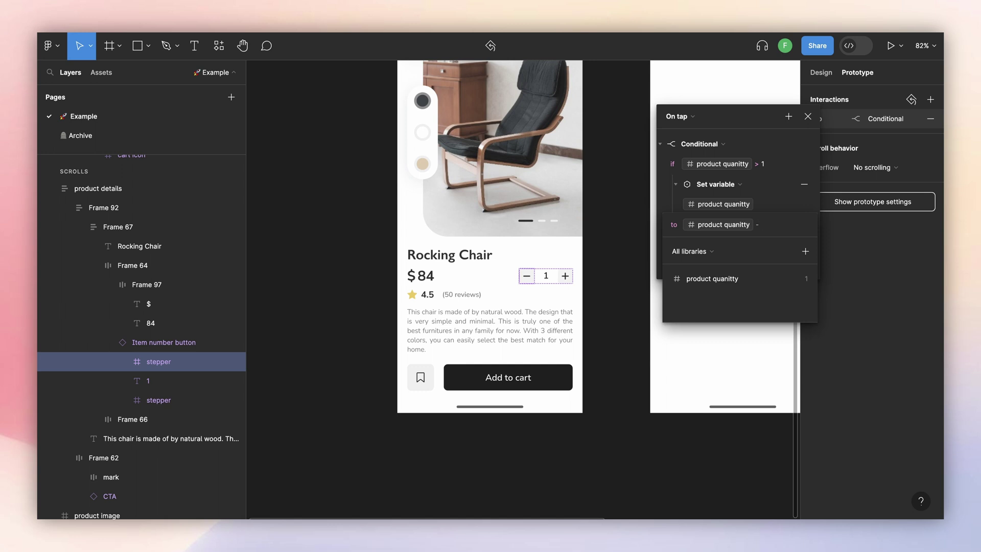
text(1)
key(Return)
Step: Preview the prototype, raise the quantity to 5 with plus, then lower it to 4 with minus
key(shift+space)
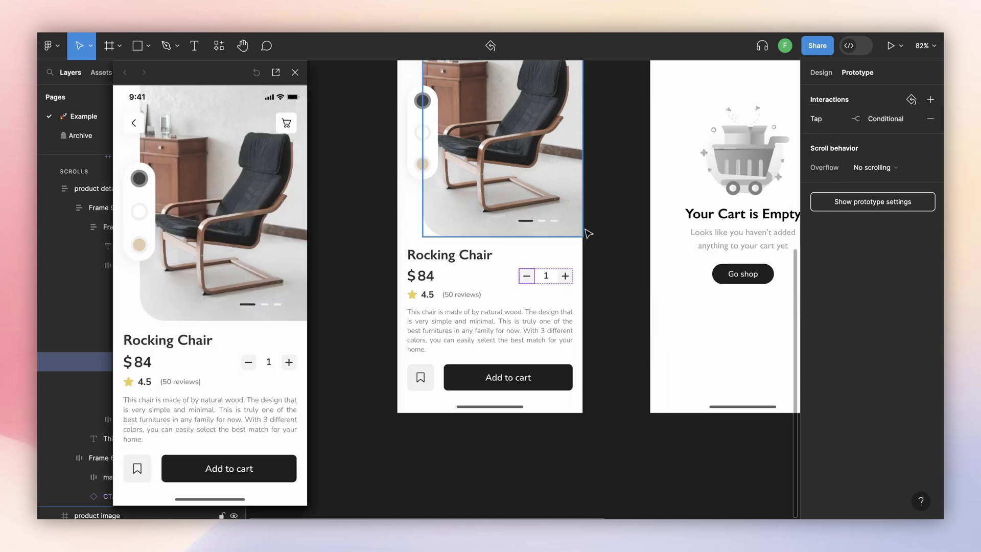
click(289, 361)
click(289, 362)
click(288, 361)
click(289, 362)
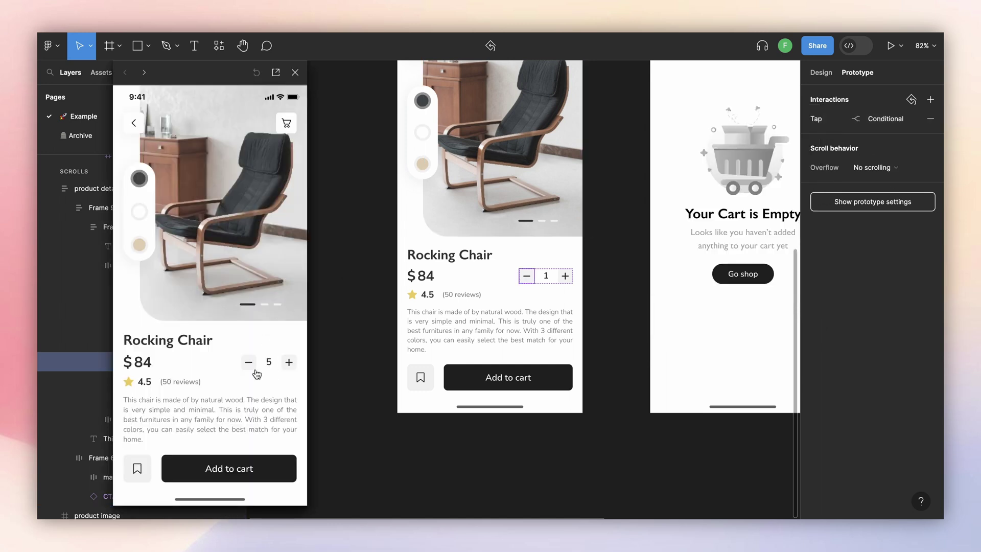
click(250, 366)
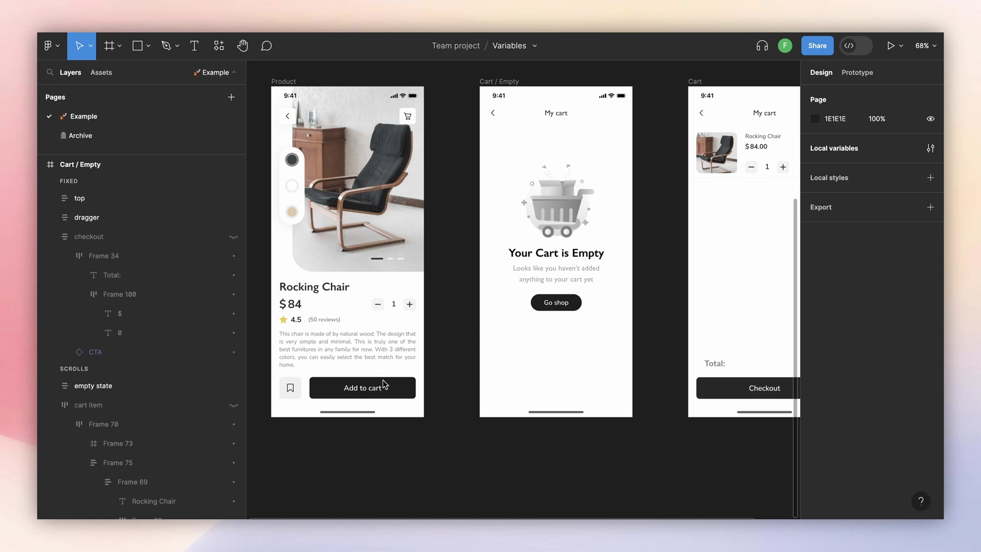
Step: Unhide the checkout bar and Rocking Chair cart row on Cart / Empty, and open the local variables
click(486, 85)
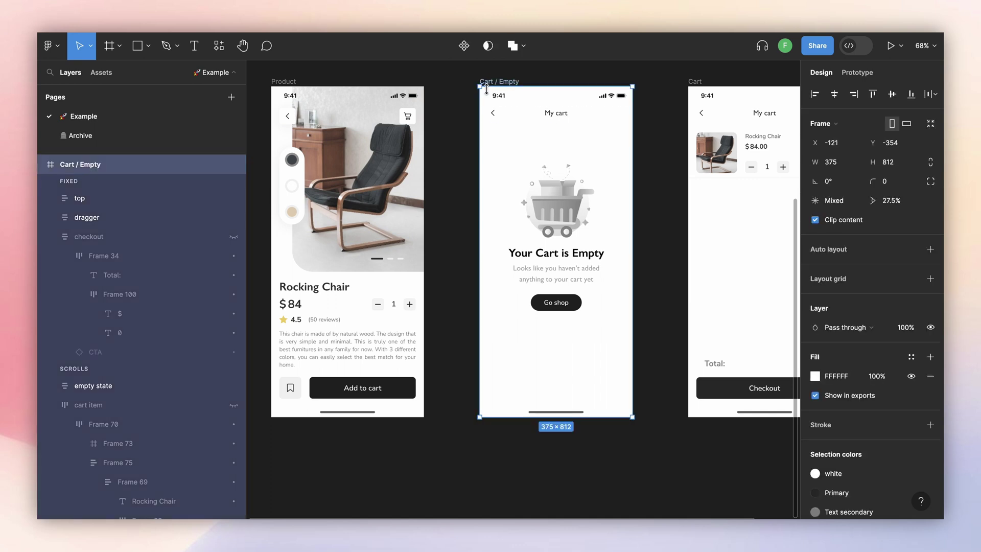
click(234, 237)
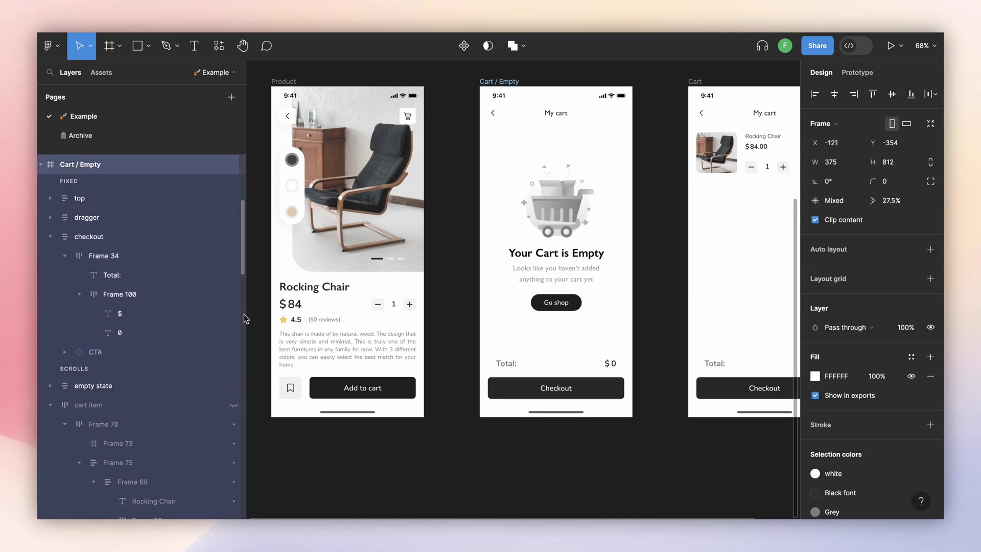
click(233, 405)
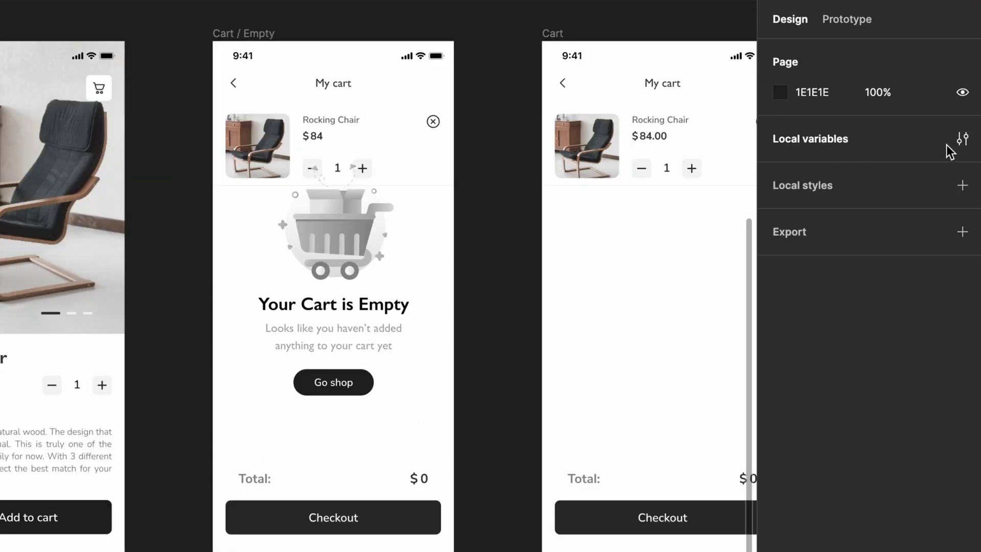
click(961, 139)
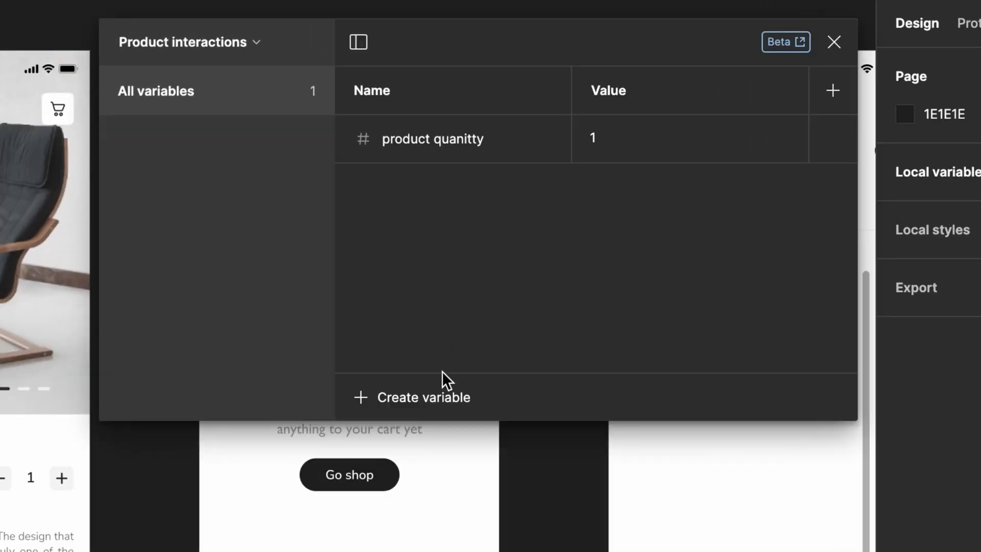
Step: Create a Boolean variable 'empty cart?' set to True
click(430, 397)
click(432, 529)
text(empty c)
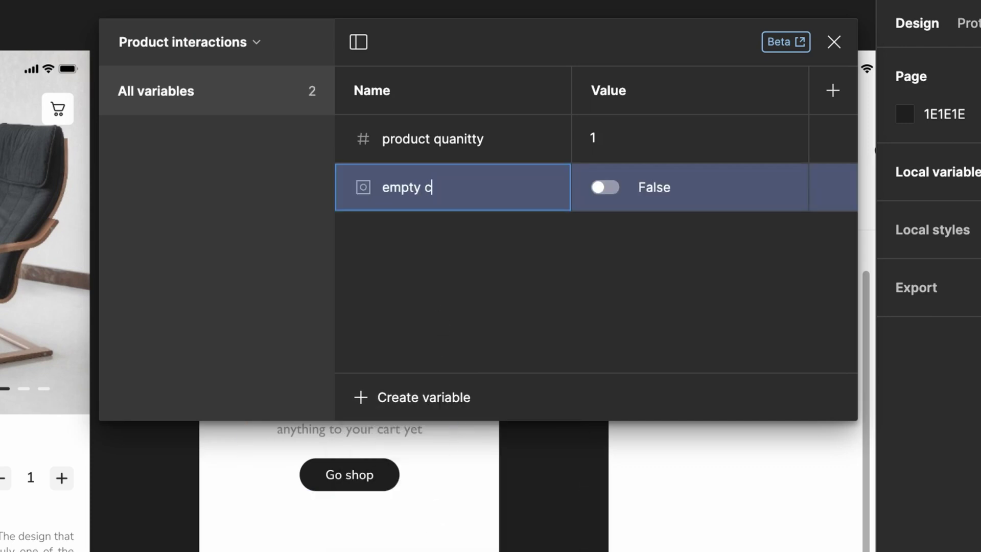
text(art?)
click(604, 187)
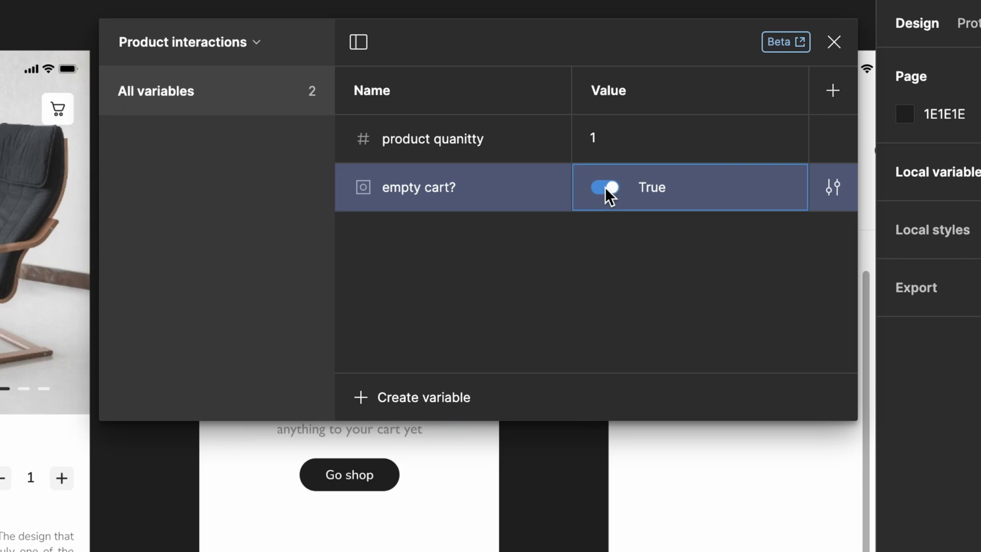
click(833, 42)
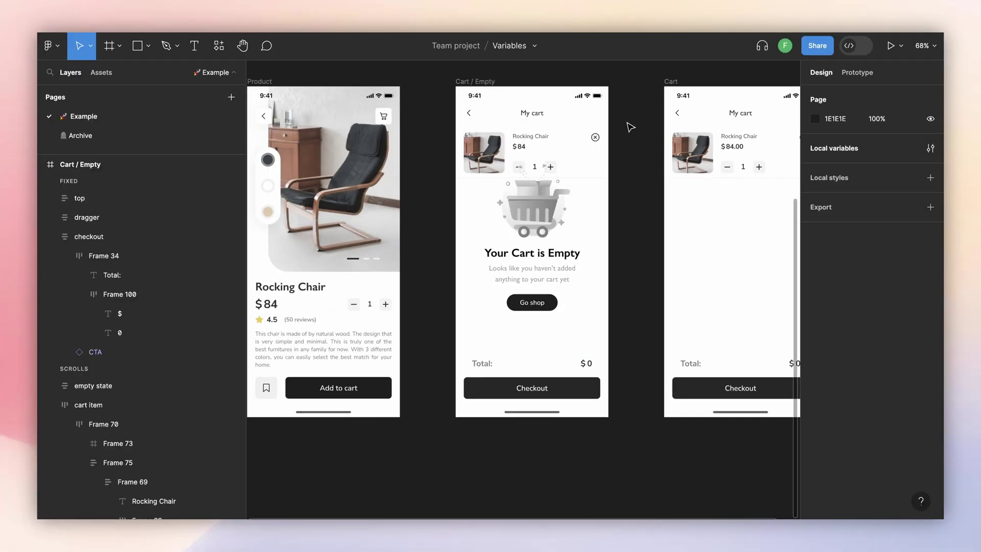
Step: Bind the empty state group's layer visibility to the empty cart? variable
click(154, 386)
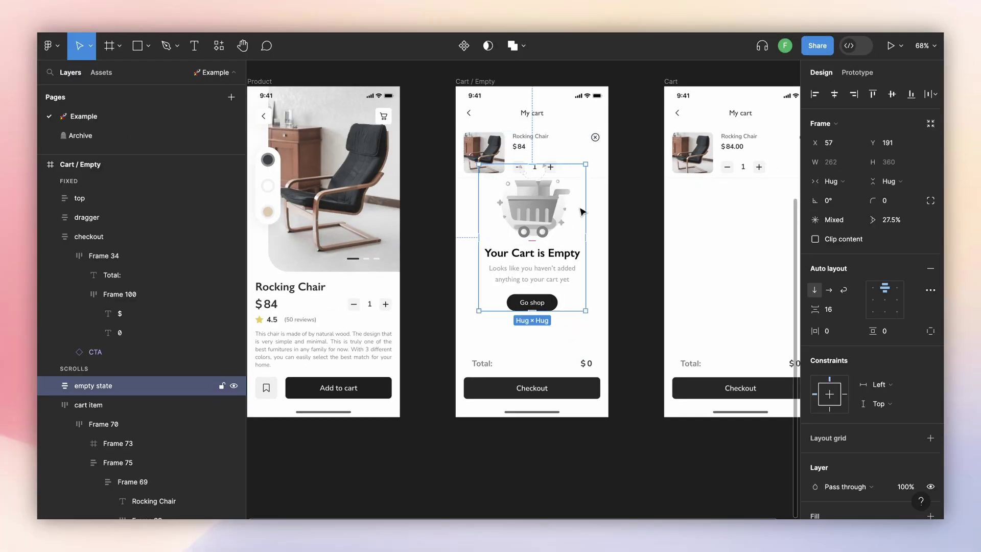
scroll(893, 323, down, 3)
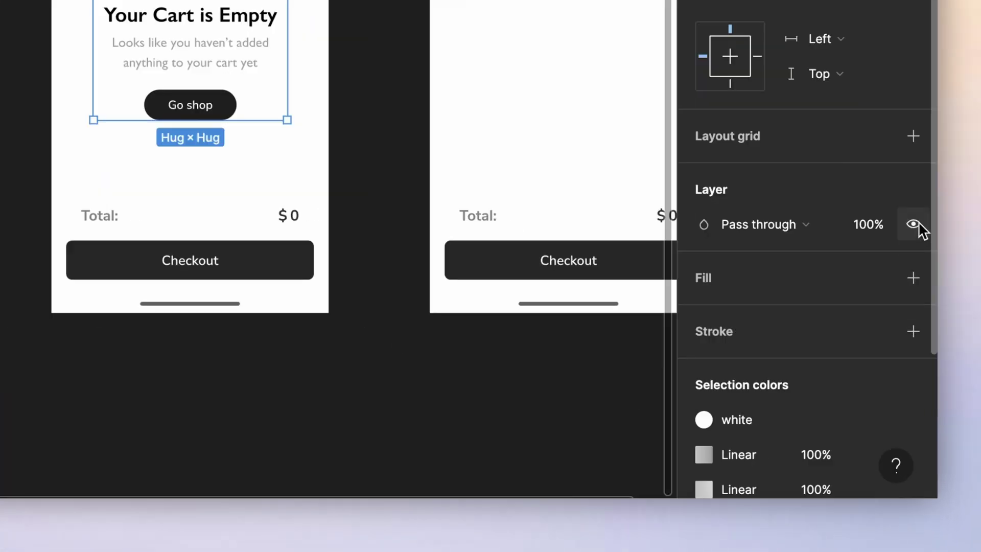
click(914, 224)
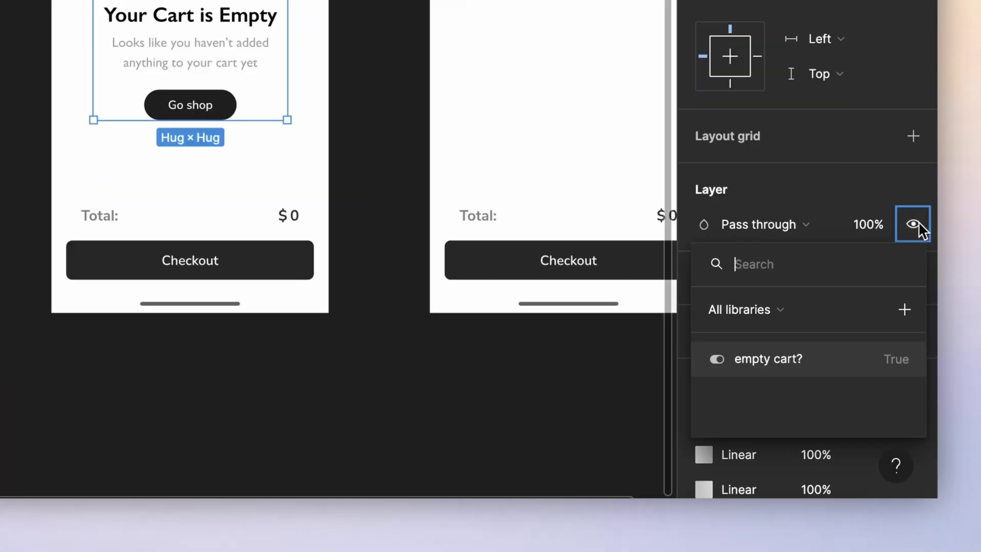
click(792, 364)
scroll(780, 233, down, 1)
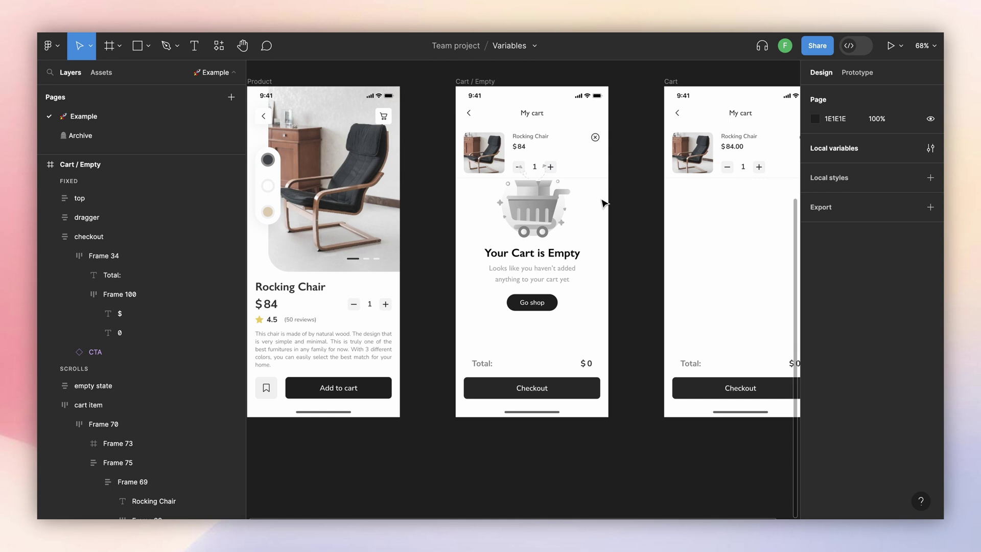
click(583, 163)
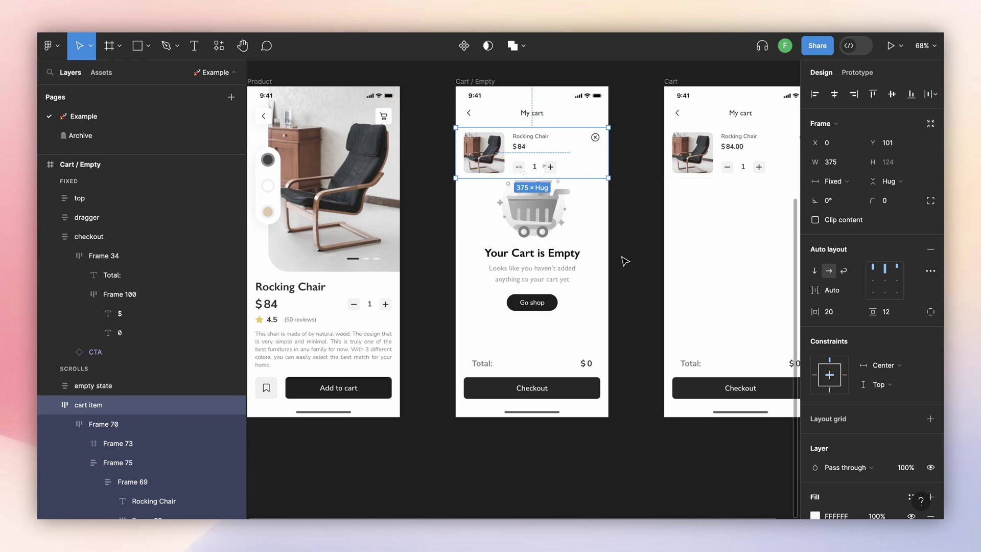
Step: Create a Boolean variable 'items in cart?' left at False
click(651, 130)
click(930, 148)
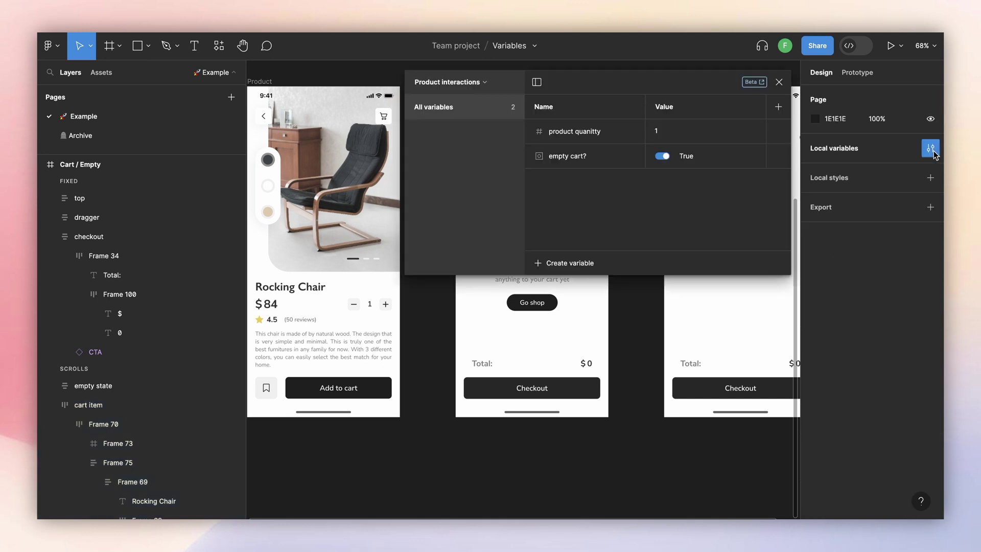
click(564, 262)
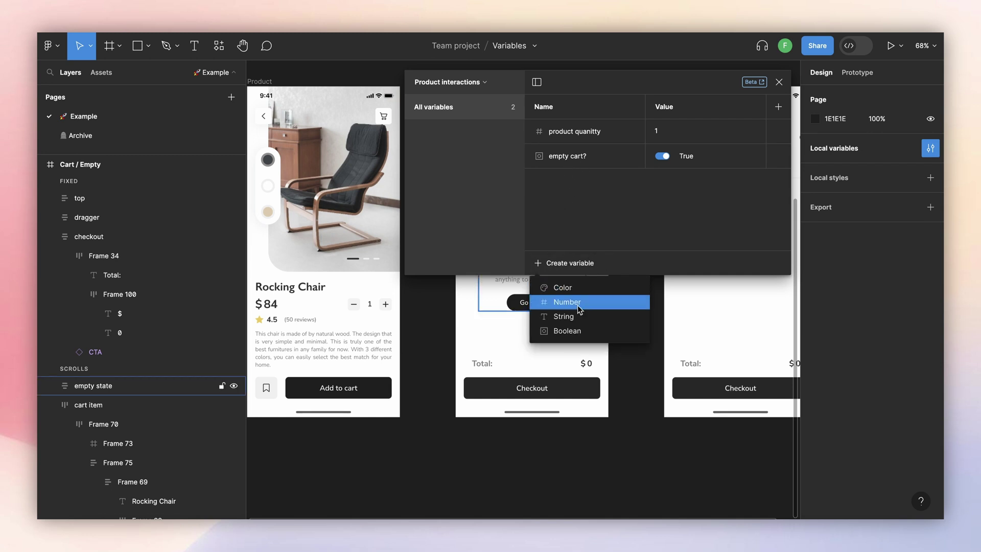
click(567, 331)
text(items in cart?)
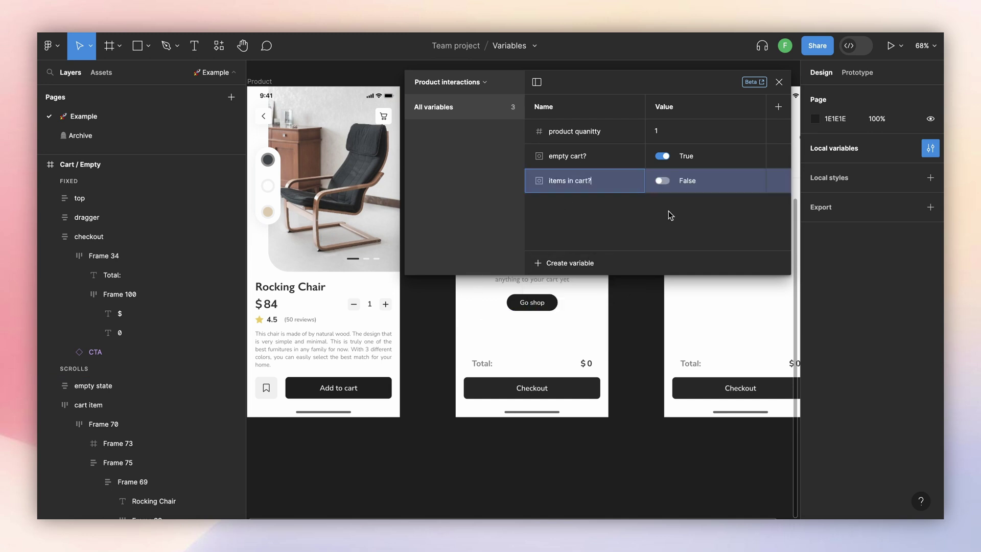
click(779, 81)
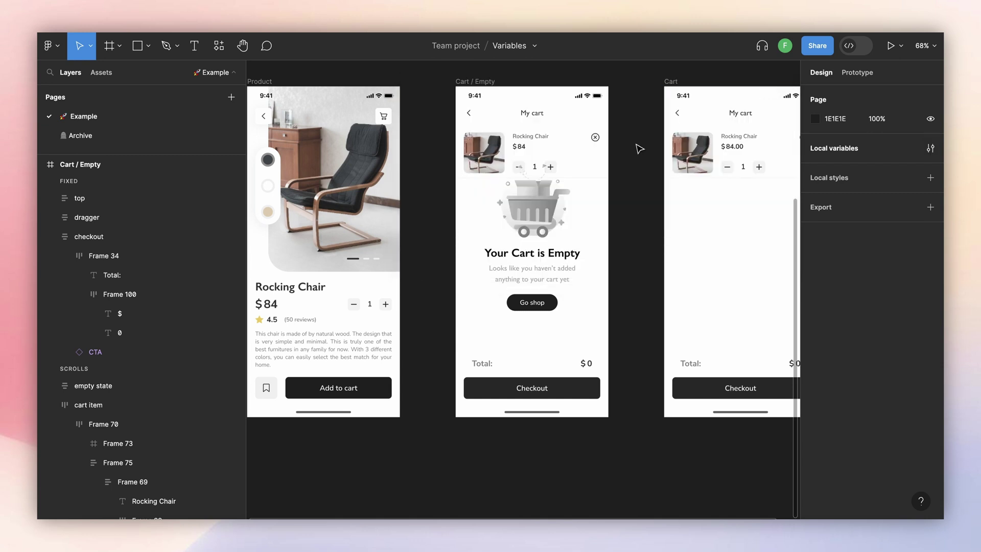
Step: Bind the cart item row and checkout bar visibility to items in cart?
click(562, 156)
shift+click(581, 394)
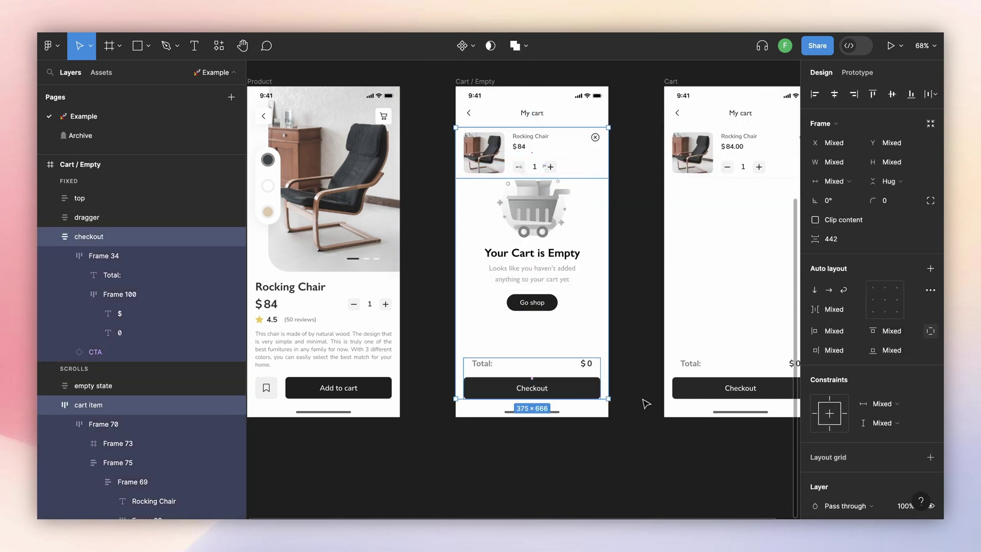
scroll(894, 358, down, 2)
click(931, 431)
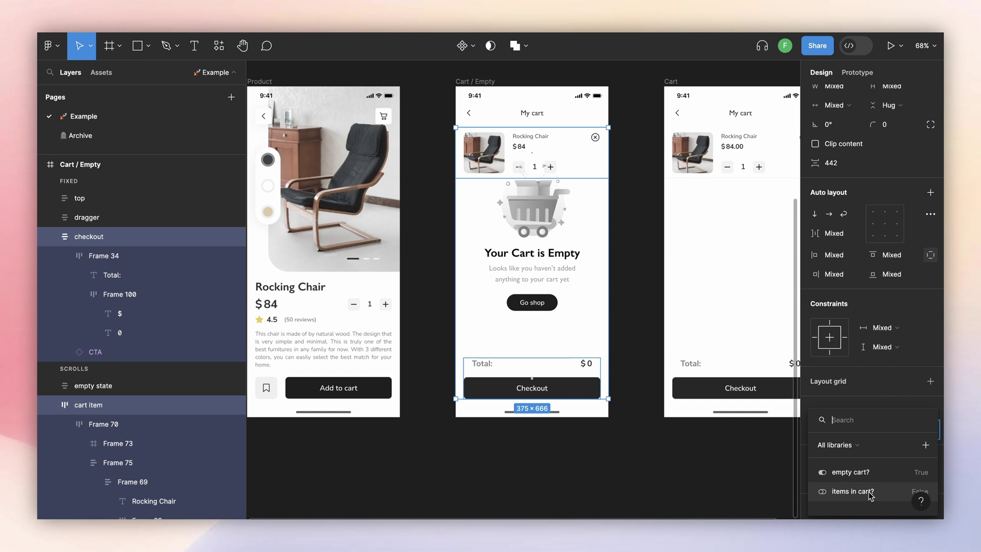
click(870, 495)
click(628, 252)
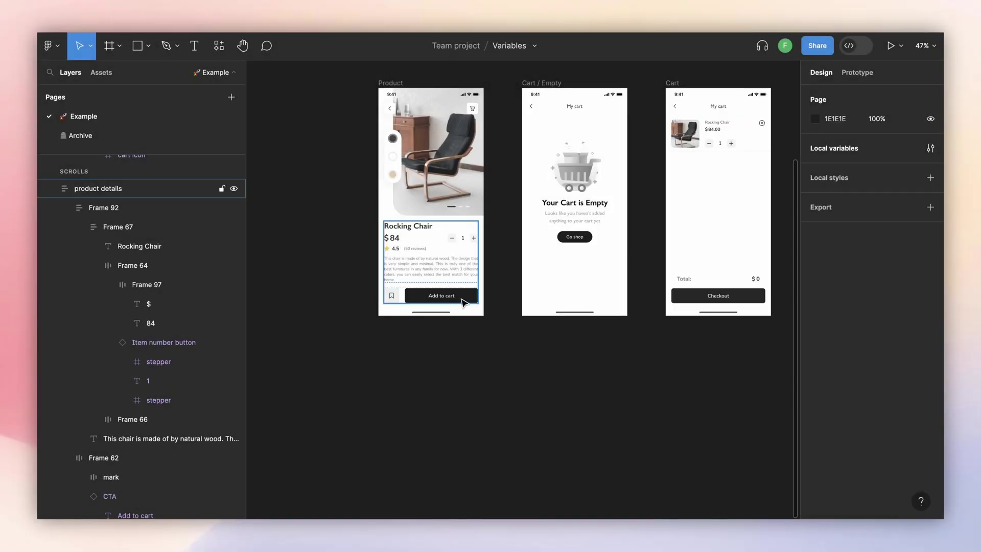
Step: Add a Set variable action to Add to cart's tap setting empty cart? to false
click(461, 301)
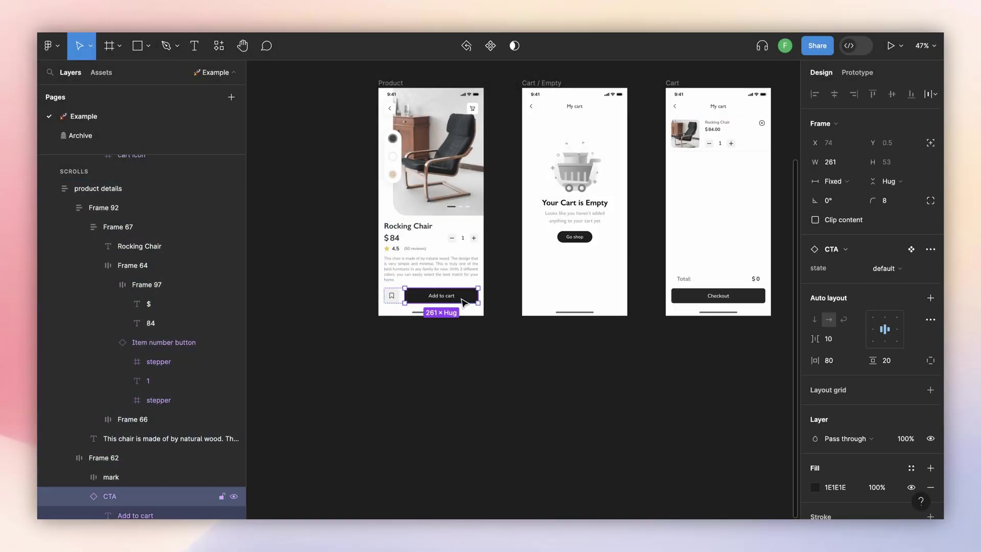
click(857, 73)
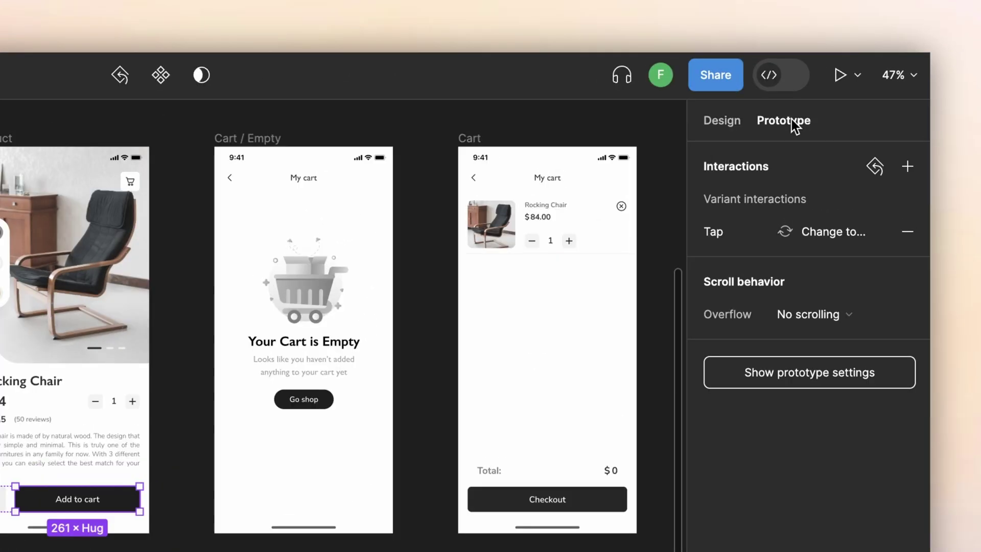
click(727, 235)
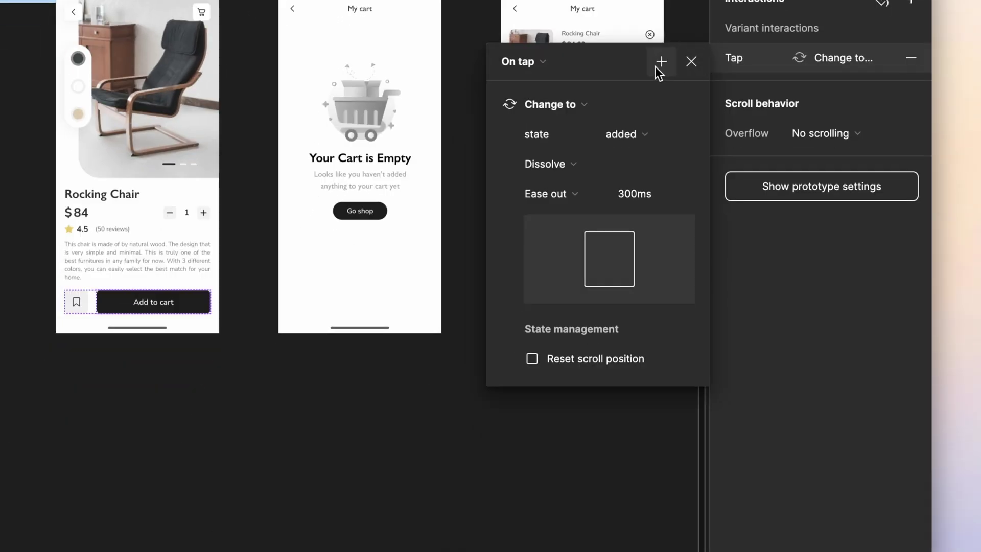
click(658, 66)
click(722, 183)
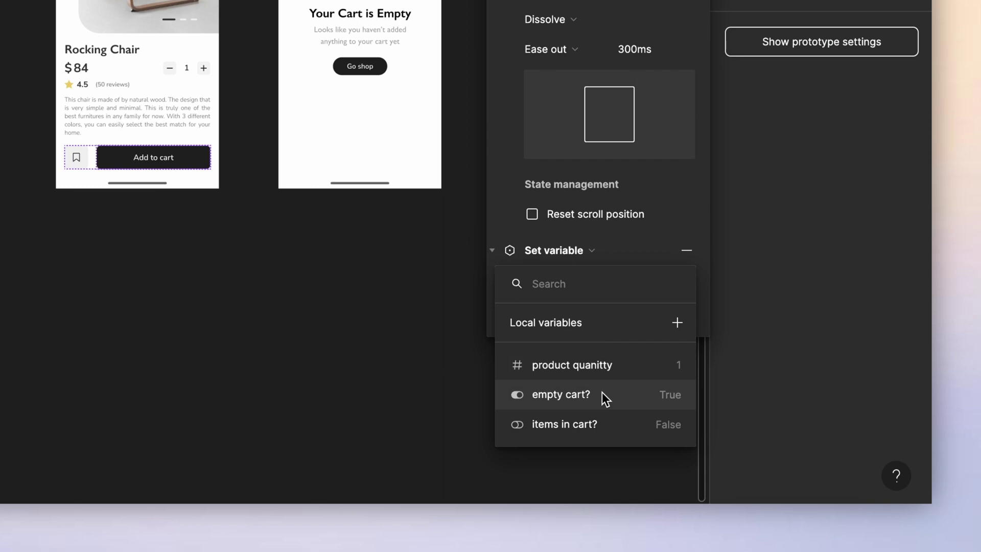
click(603, 395)
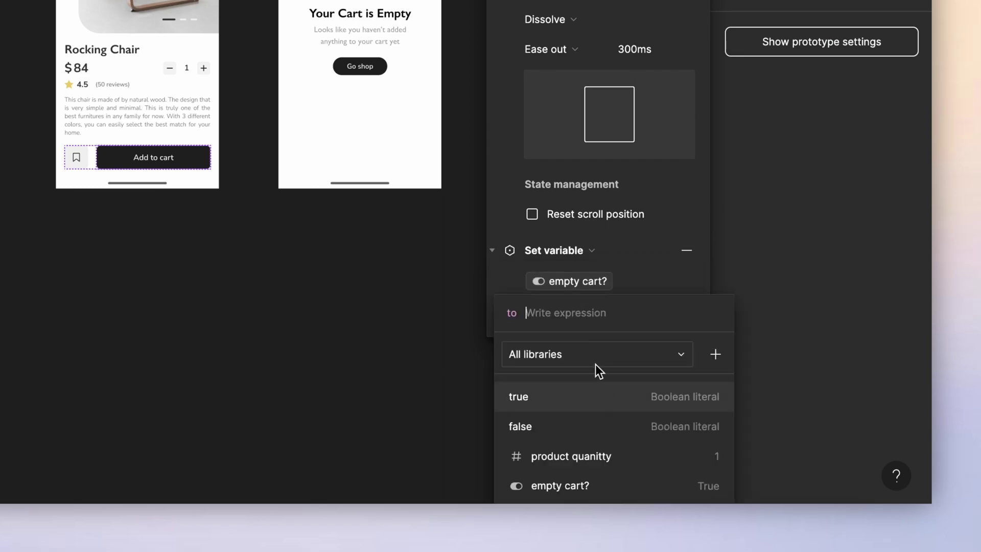
click(576, 423)
key(Return)
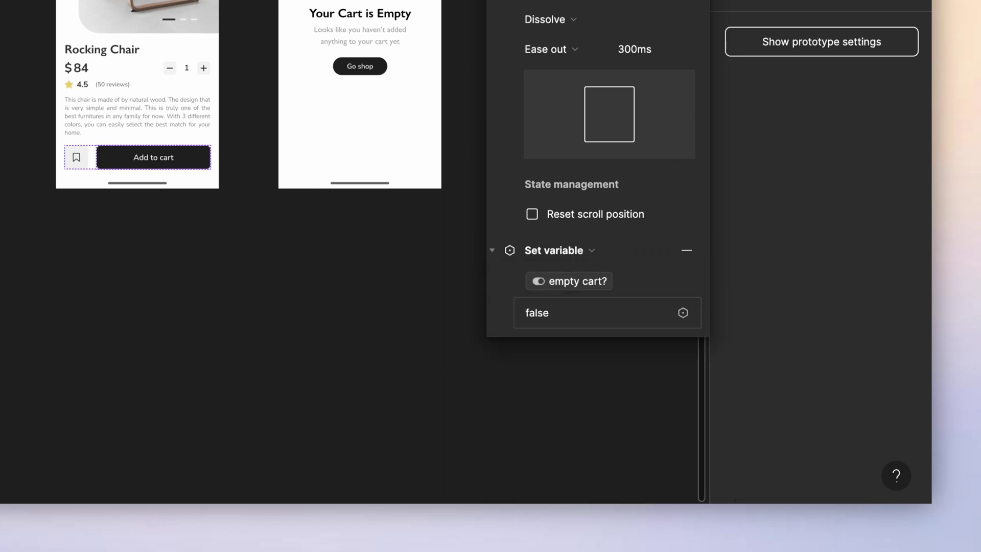
Step: Add another Set variable action setting items in cart? to true
click(770, 141)
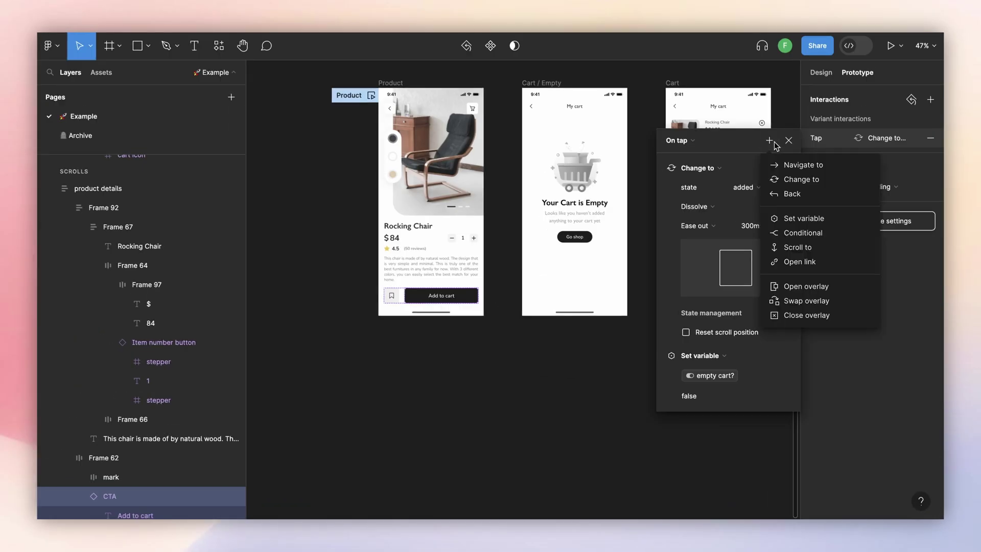
click(807, 218)
text(item)
key(Return)
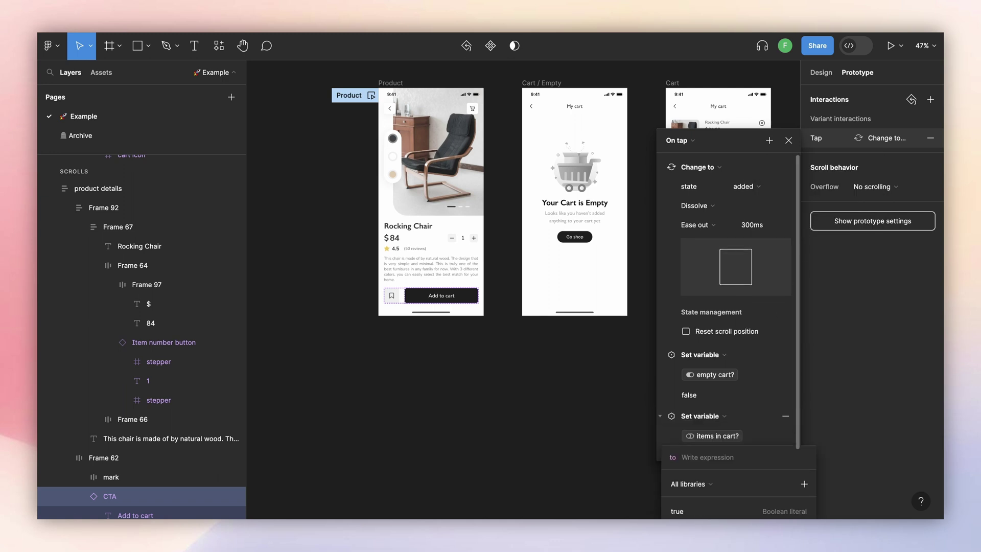
click(701, 510)
click(346, 209)
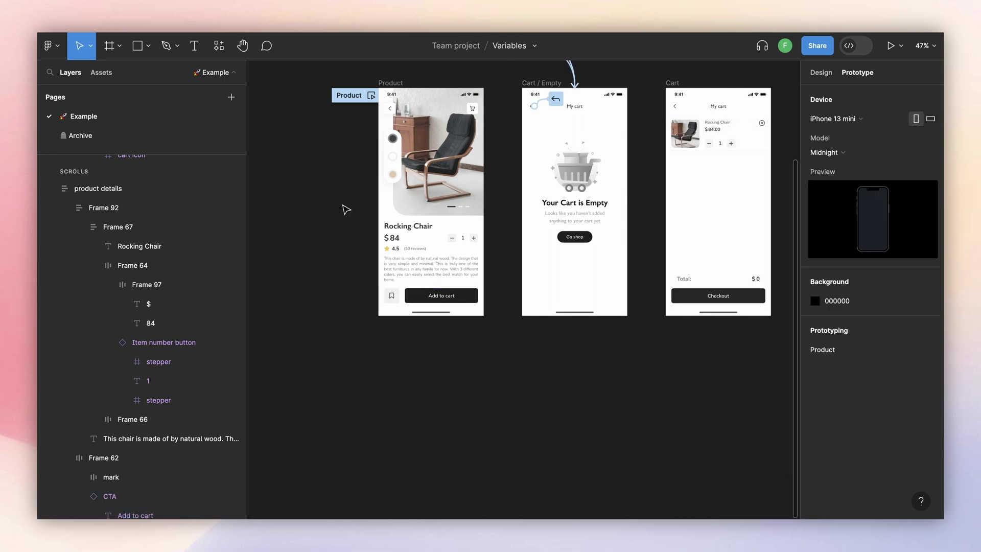
key(shift+space)
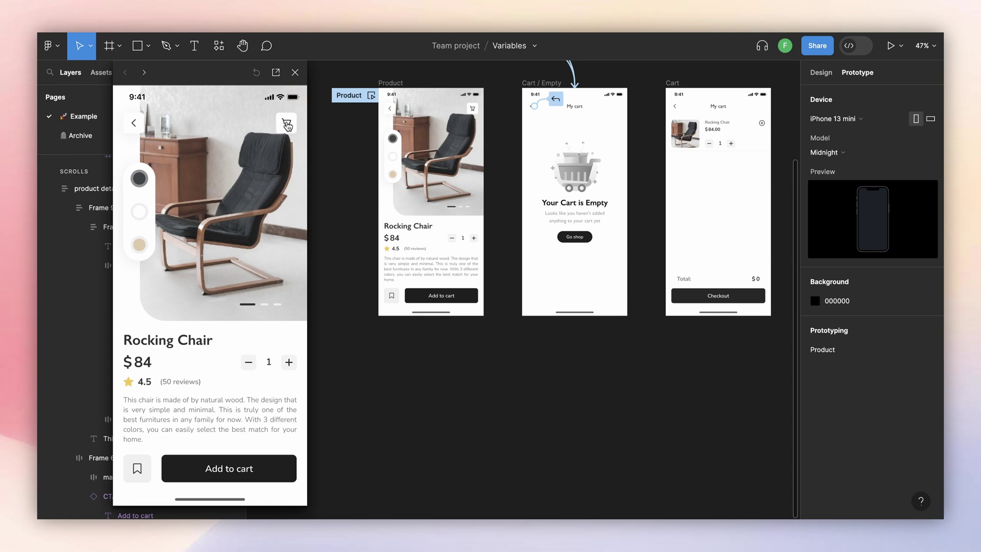
click(287, 124)
click(135, 122)
click(223, 466)
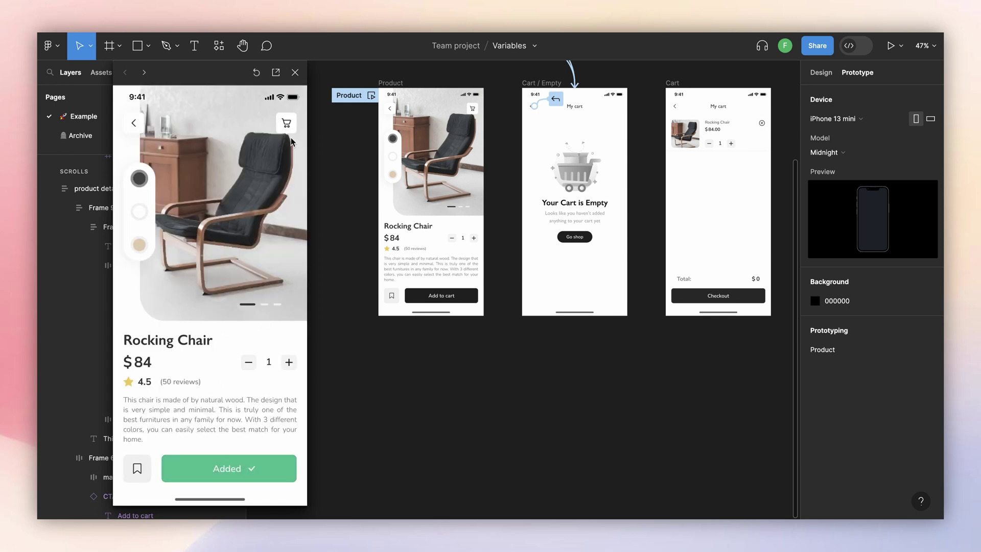
click(290, 128)
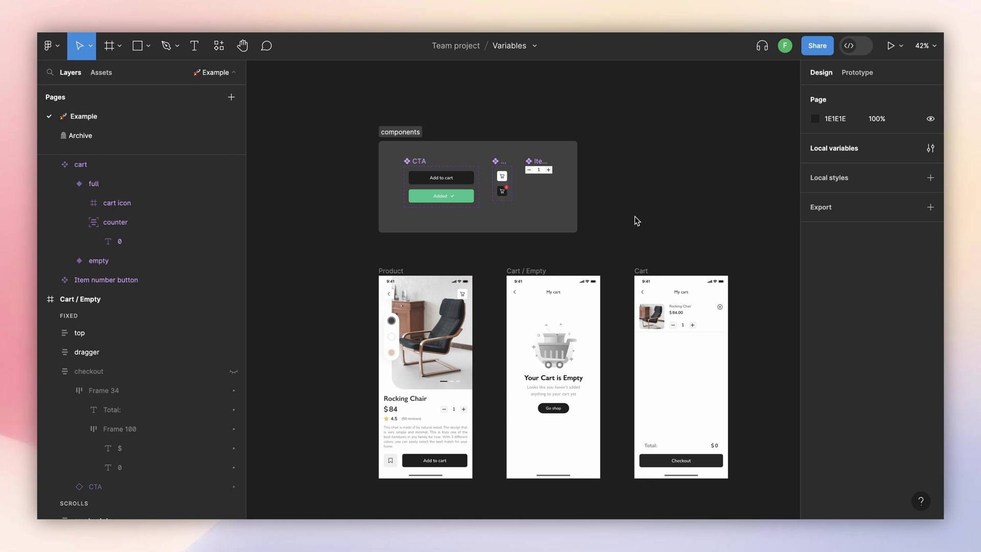
scroll(599, 203, up, 10)
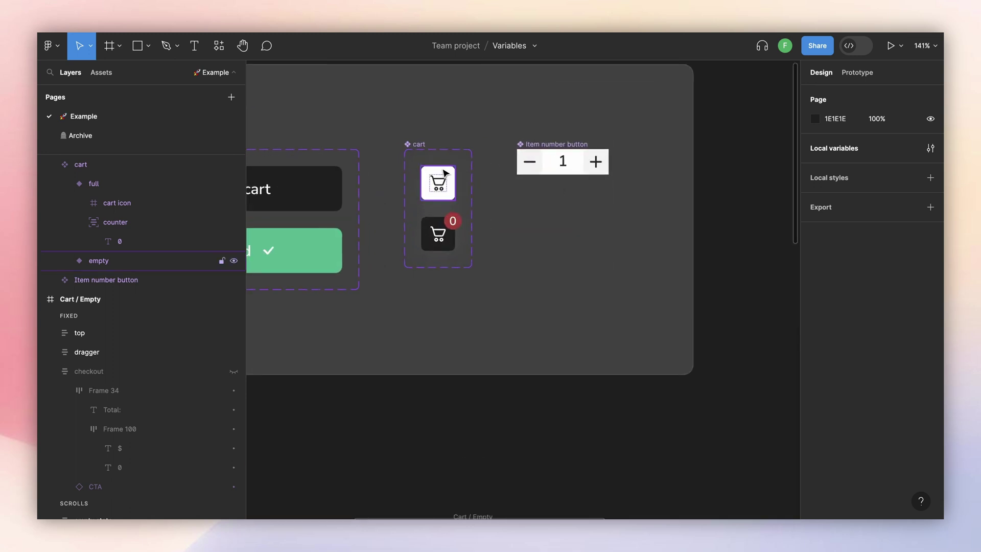
click(419, 145)
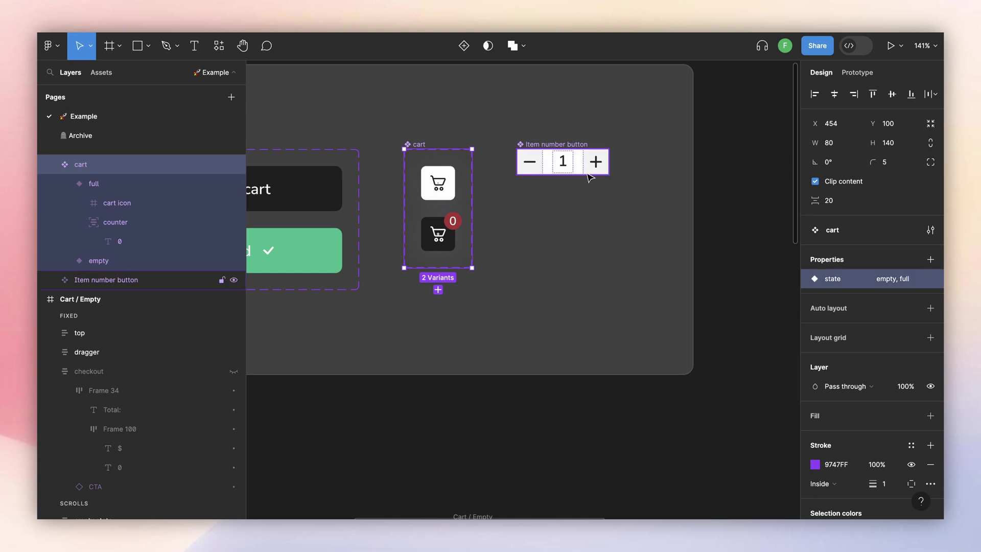
click(911, 279)
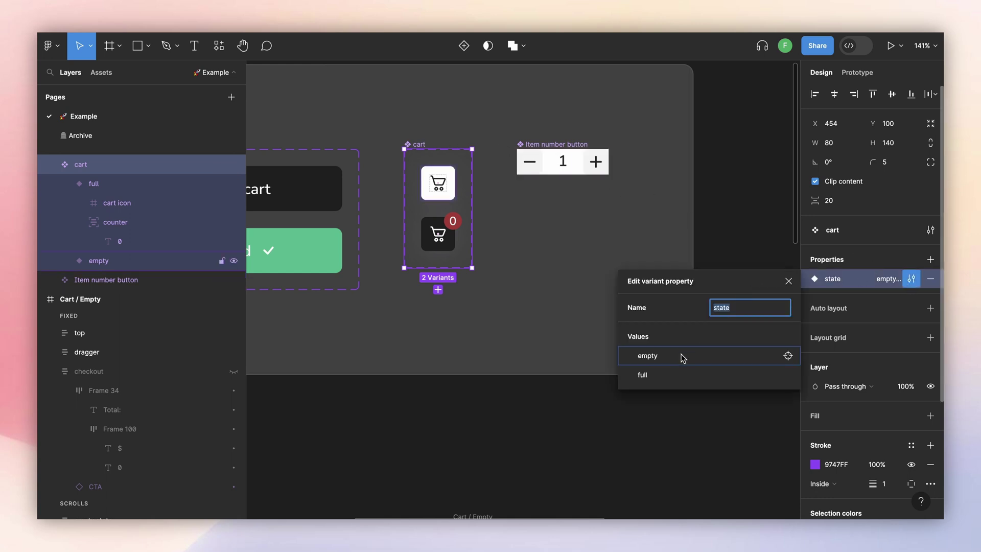
click(788, 280)
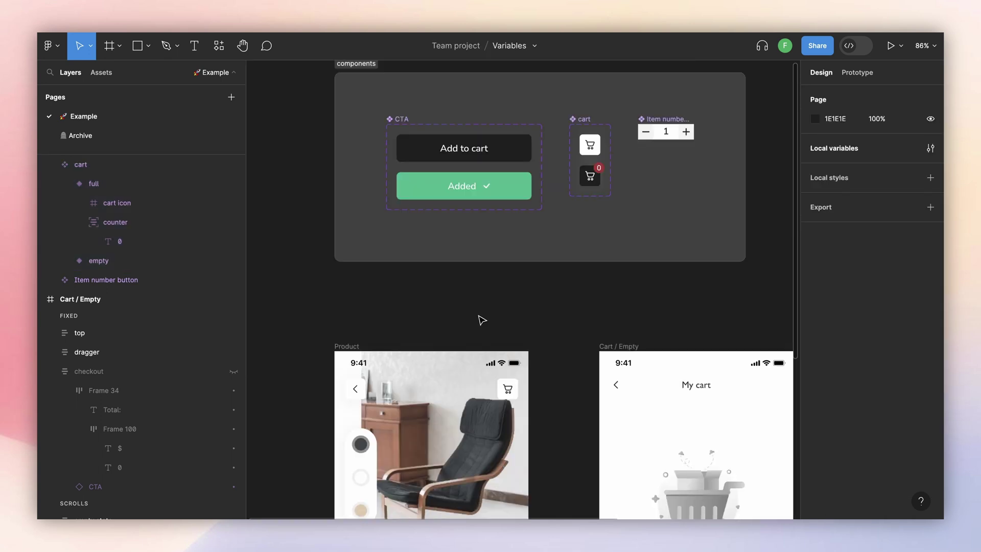
double_click(508, 390)
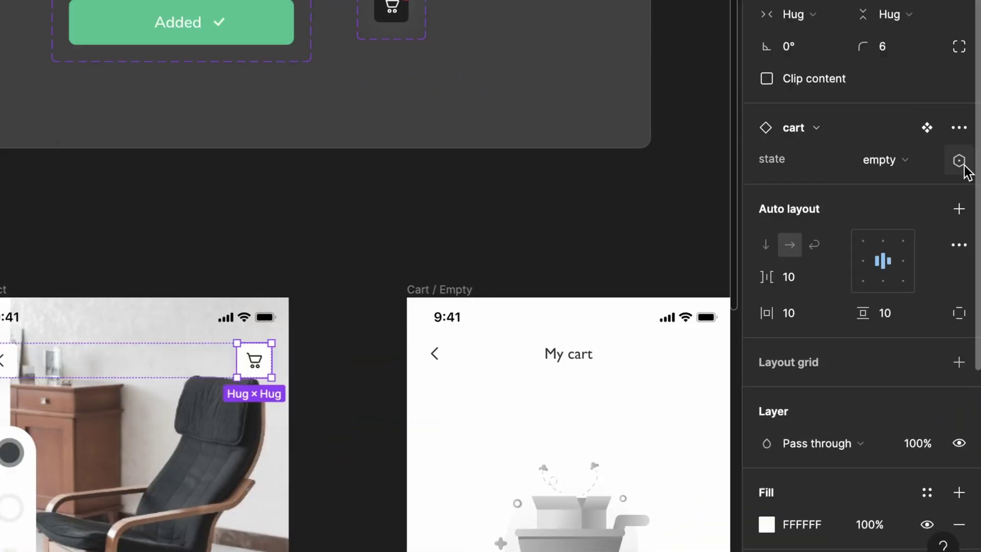
click(963, 164)
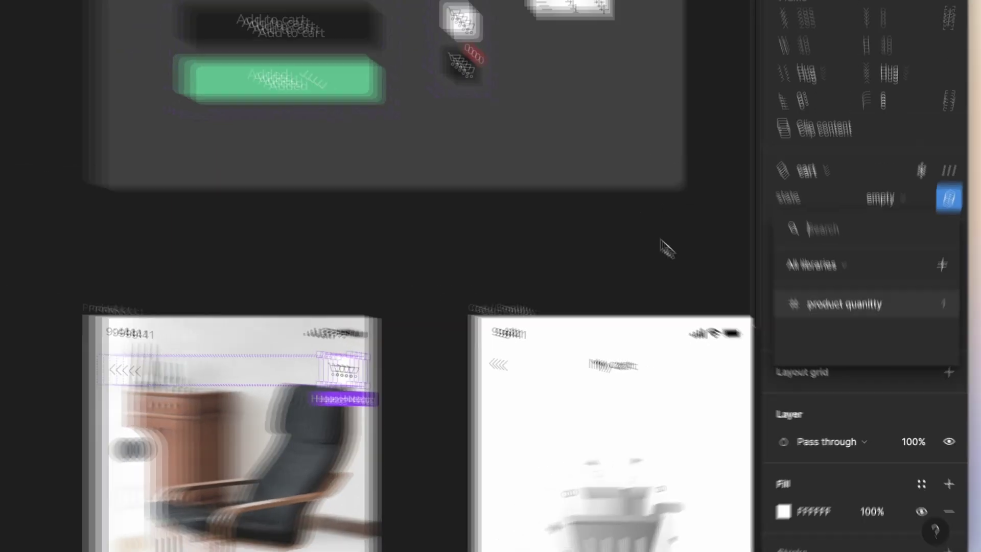
key(Escape)
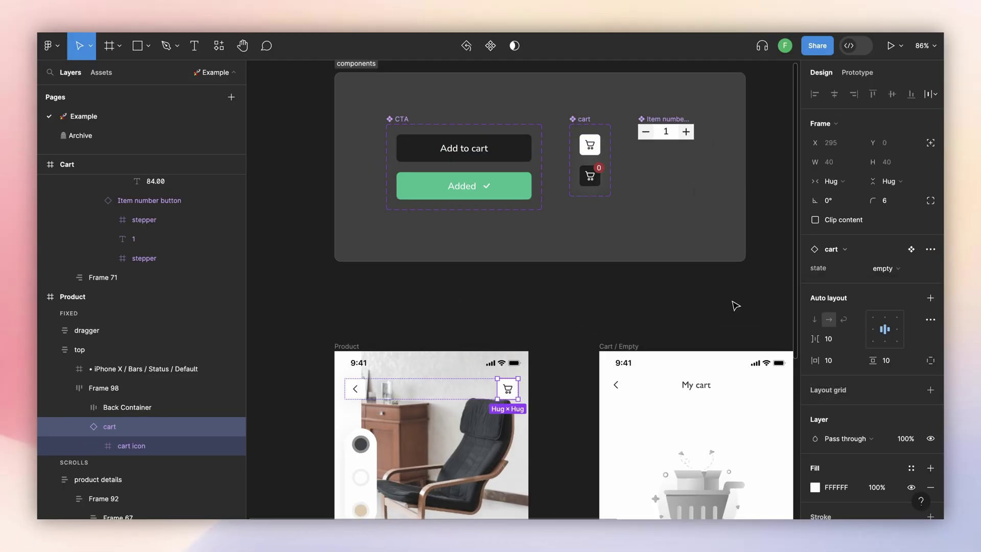
Step: Rename the cart component set's state property to 'items in cart?' with values 'no' and 'yes'
click(584, 120)
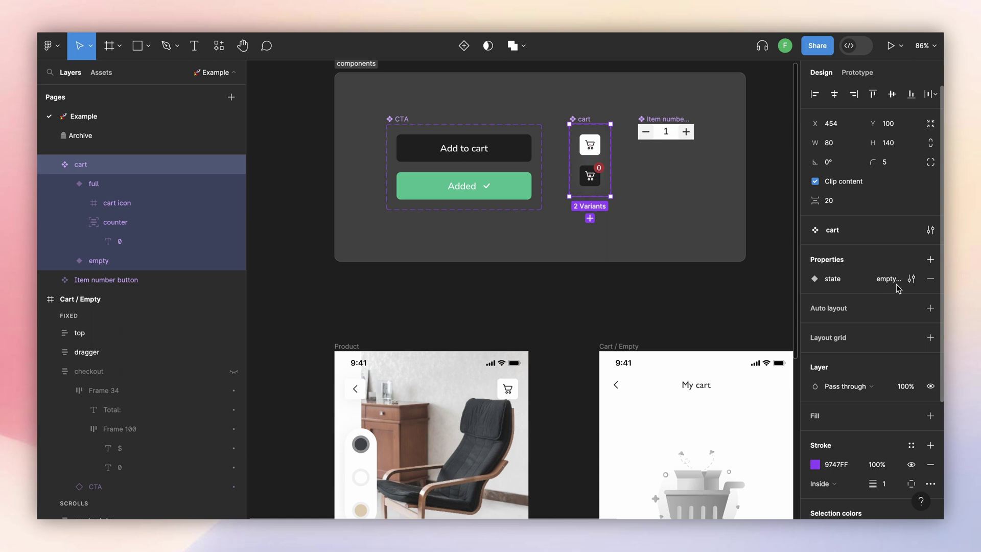
click(911, 278)
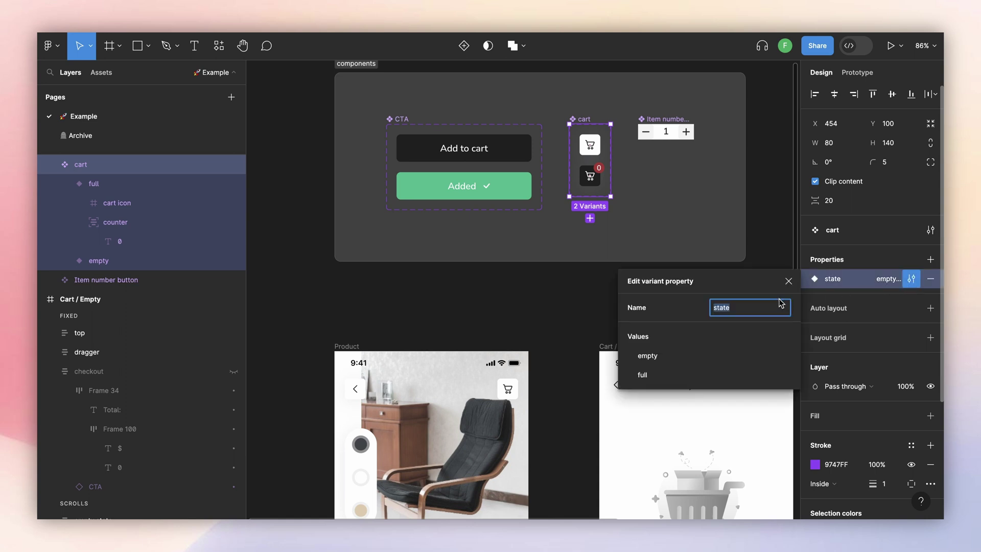
text(items in cart?)
key(Tab)
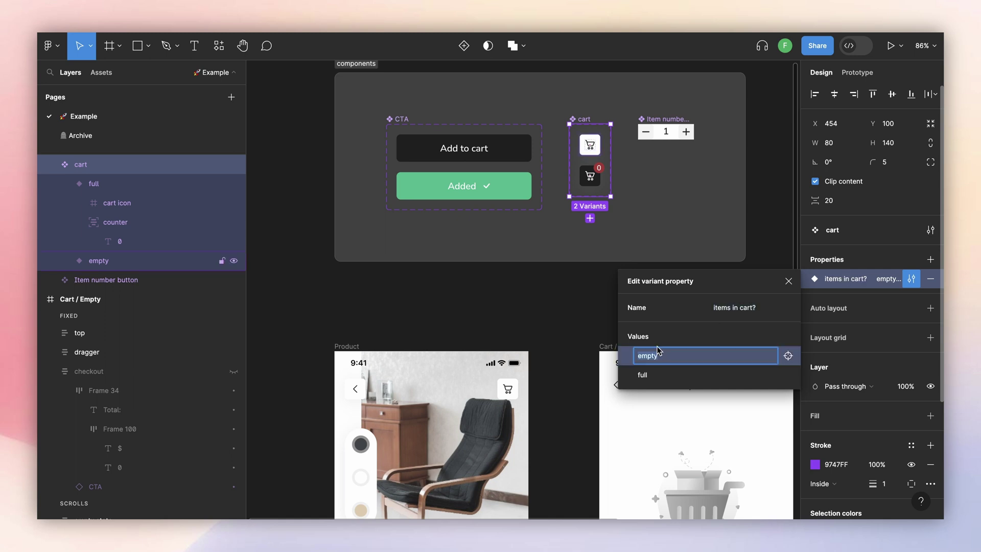
text(no)
key(Tab)
text(yes)
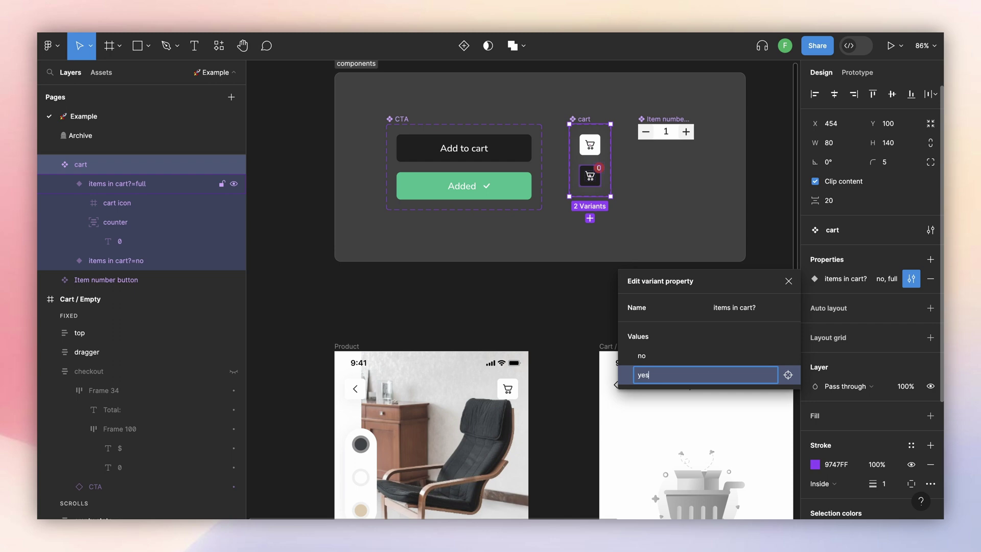
key(Return)
key(Escape)
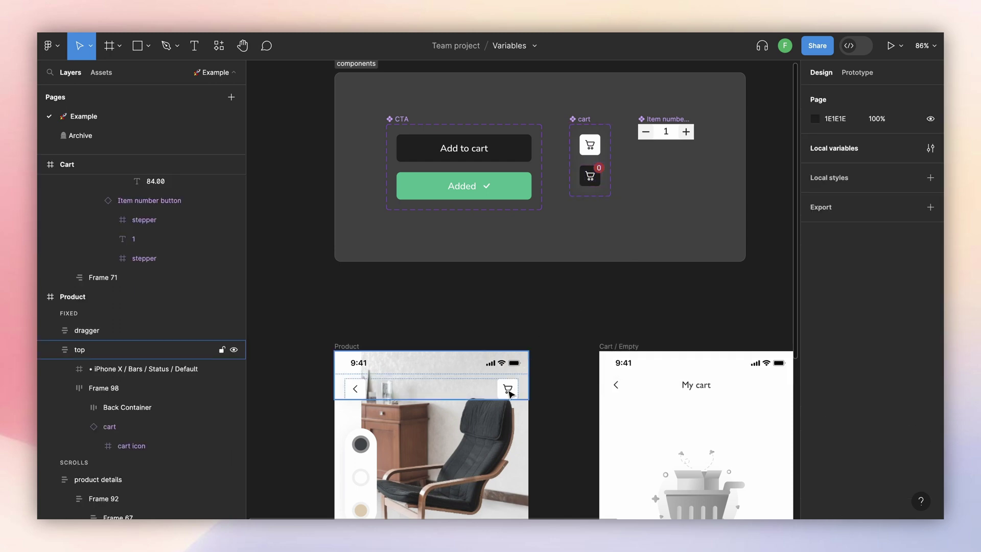
Step: Bind the Product screen cart icon's items in cart? property to the items in cart? variable
double_click(508, 391)
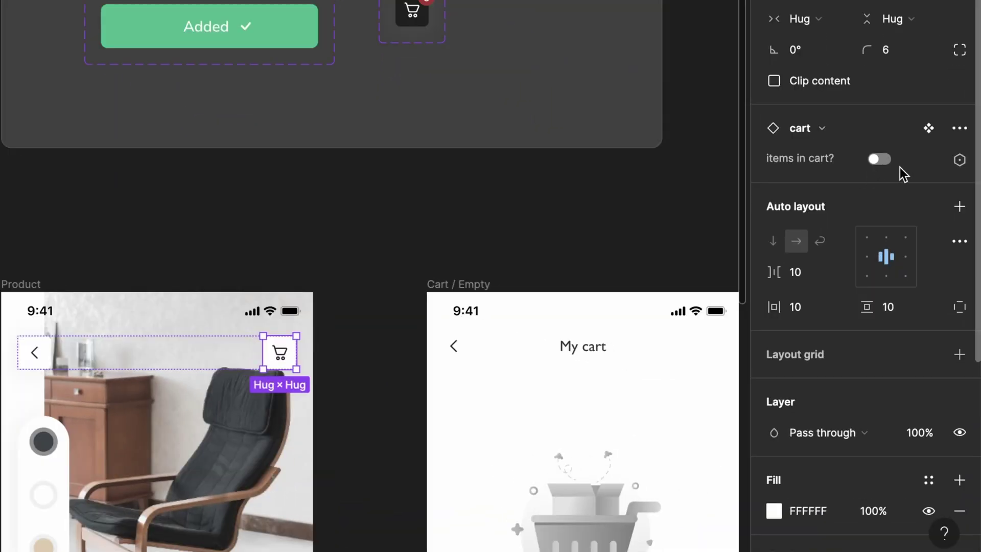
click(960, 160)
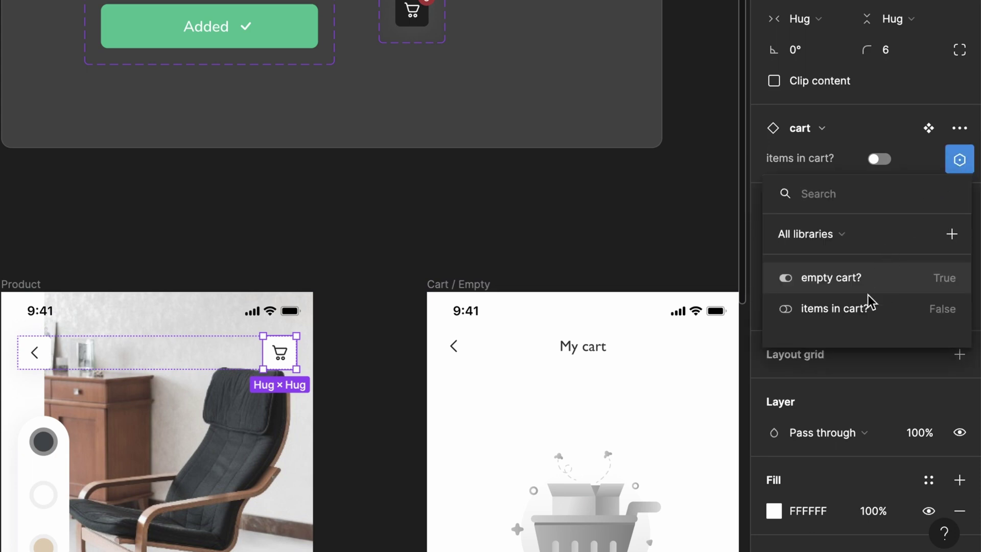
click(844, 311)
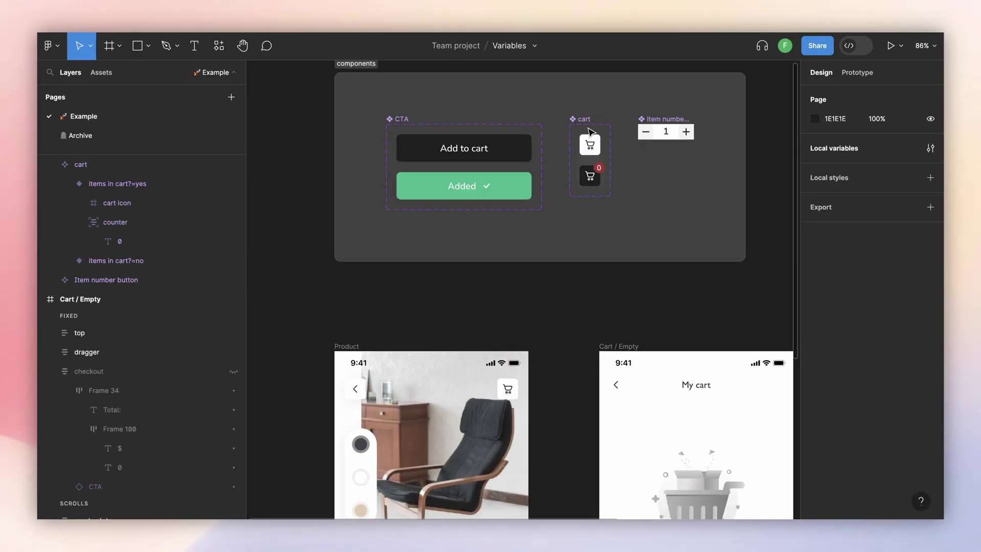
Step: Review the cart's items in cart? property values and the local variables list
click(584, 124)
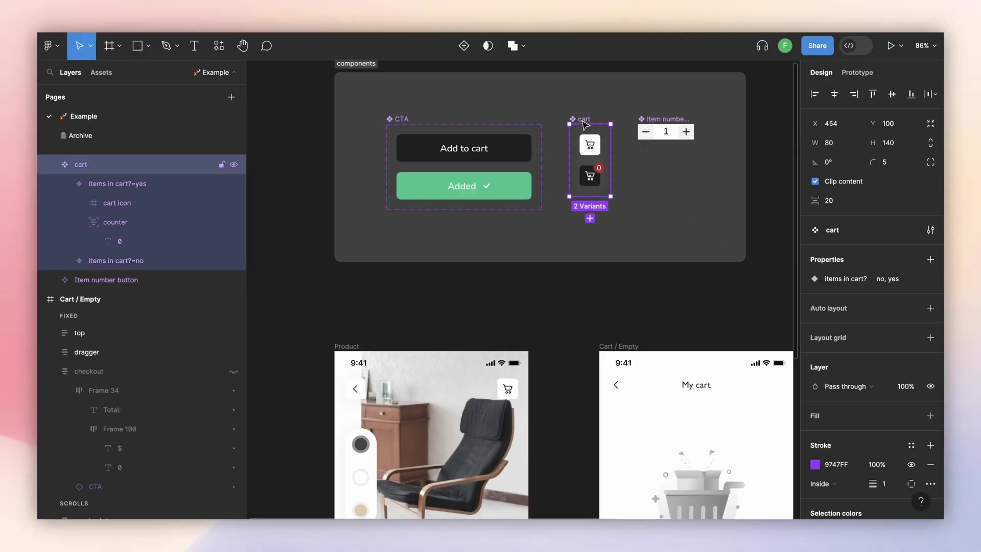
click(912, 279)
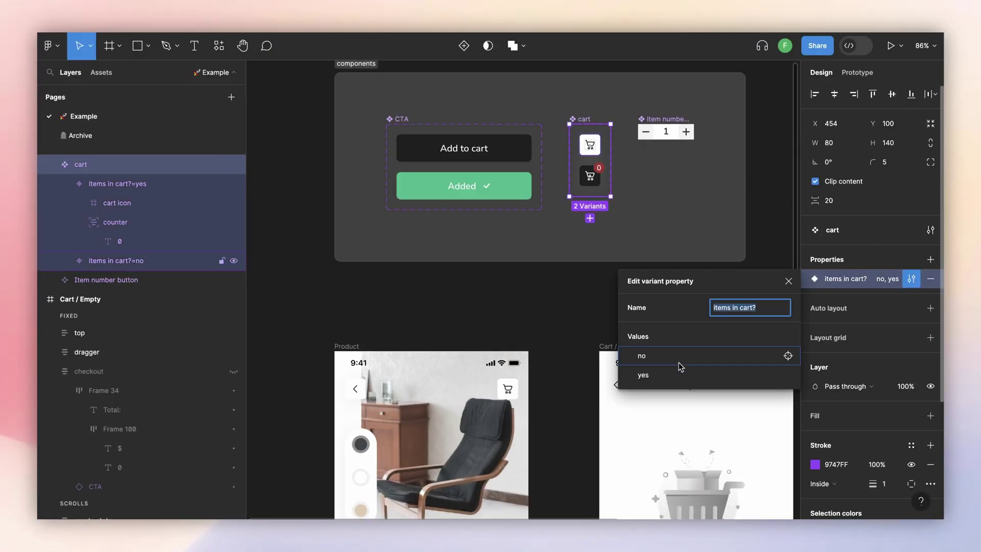
click(771, 201)
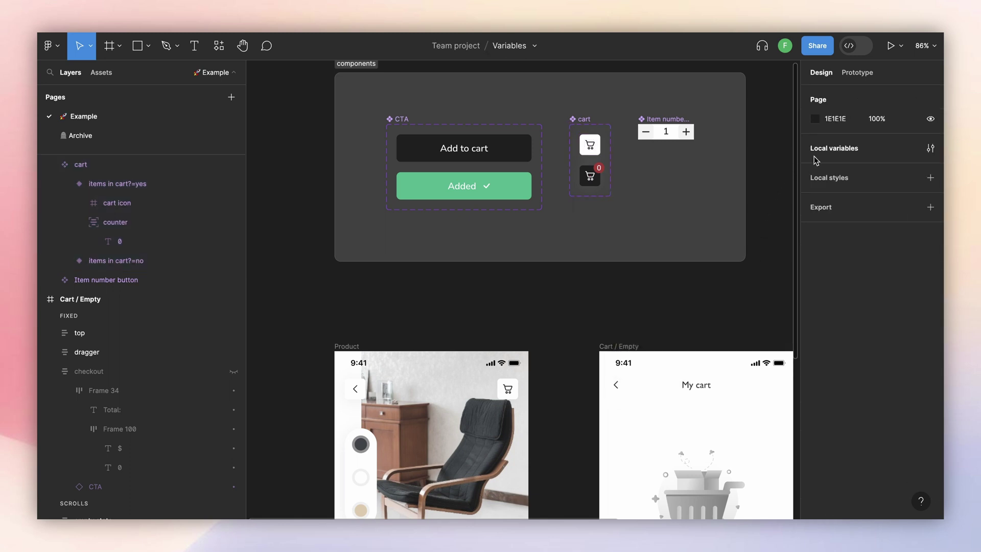
click(930, 149)
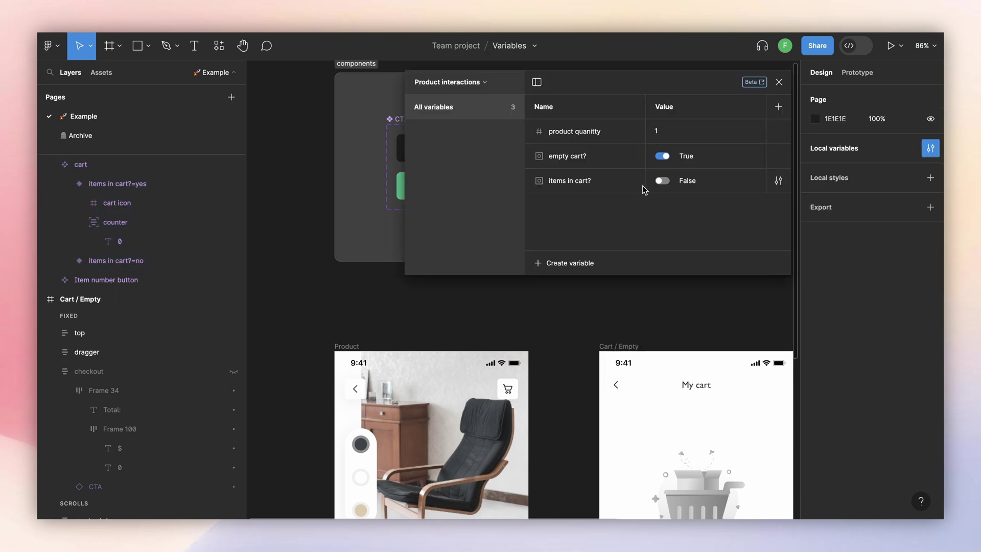
click(779, 82)
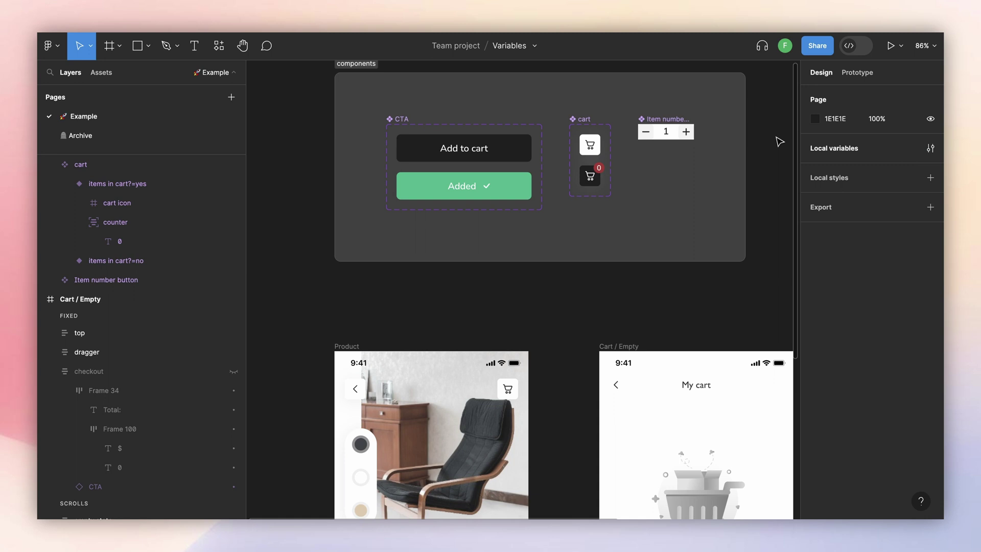
Step: Rename the items in cart? values no and yes to false and true, then select the Product cart
click(593, 120)
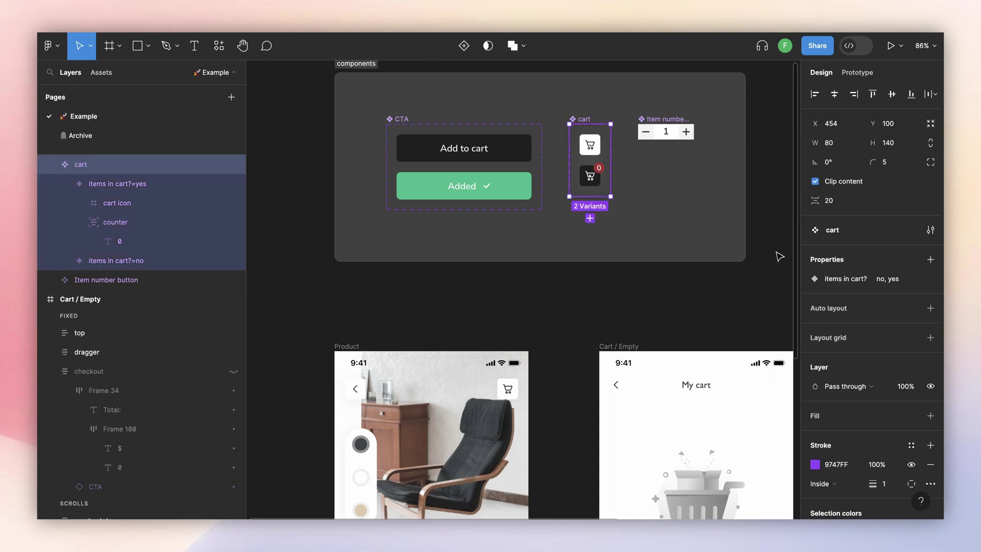
click(881, 280)
double_click(664, 354)
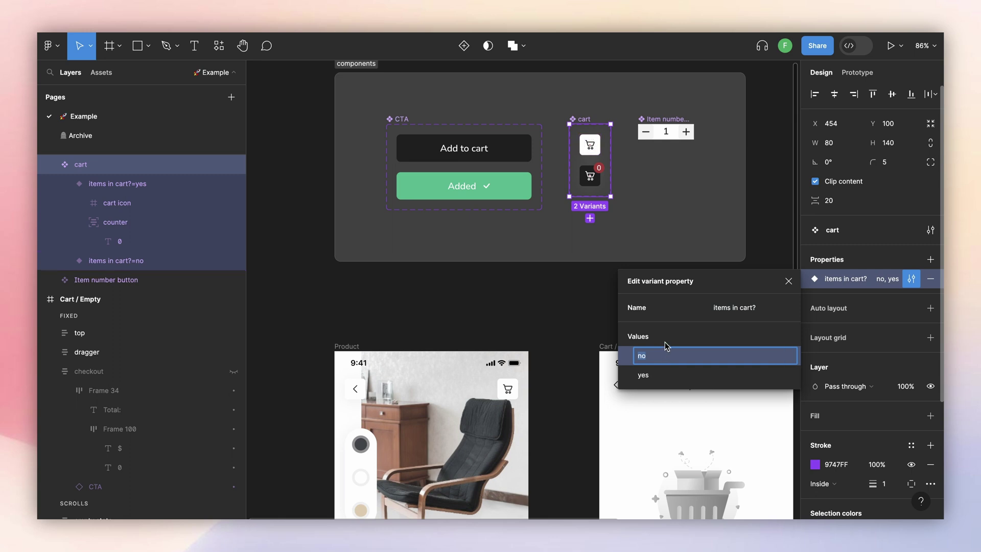
text(f)
text(lase)
key(Return)
text(tr)
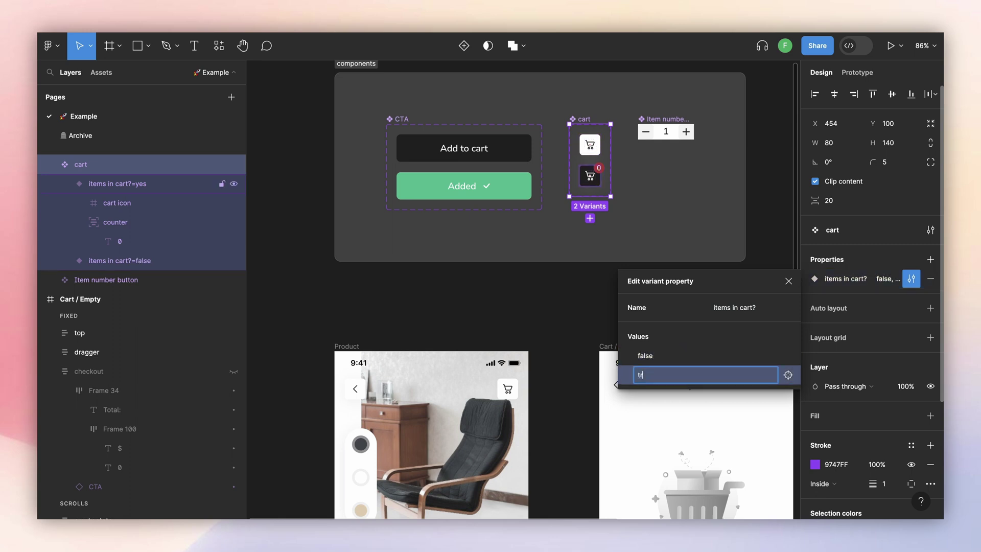
text(ue)
key(Return)
click(508, 388)
click(515, 392)
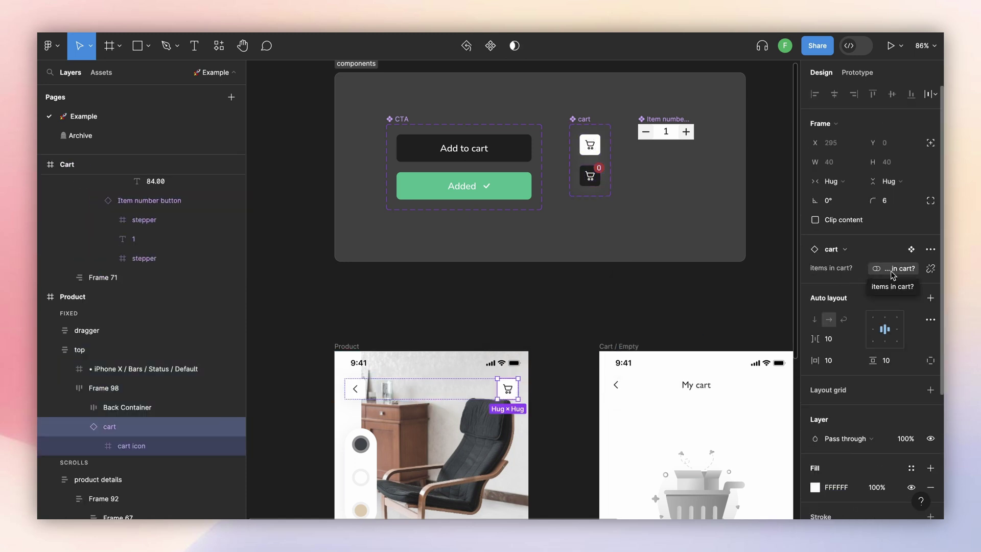
click(699, 313)
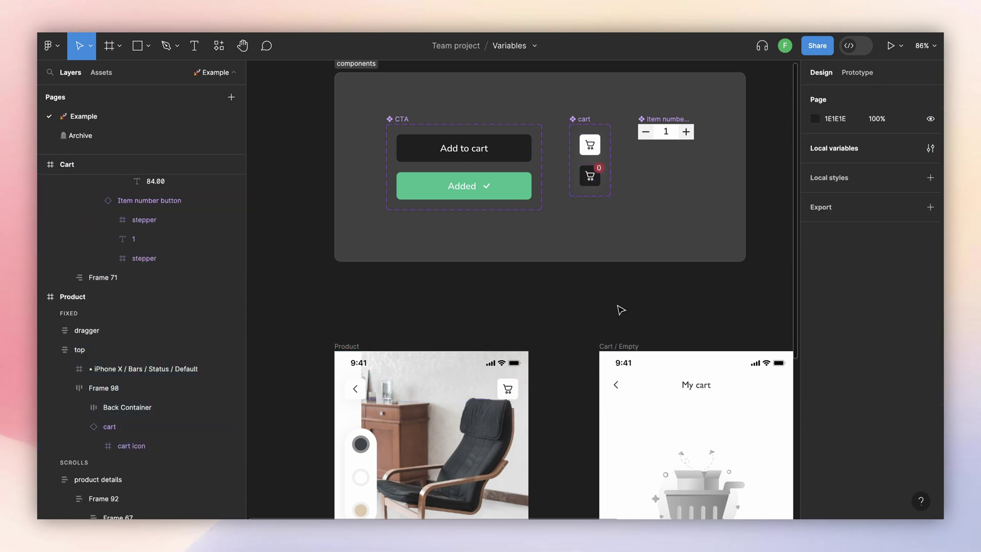
key(shift+space)
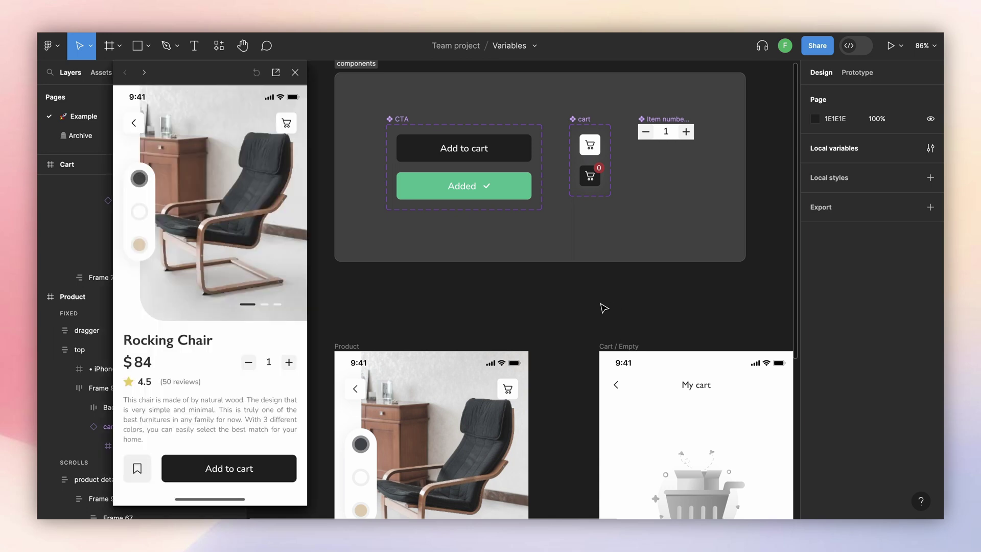
click(233, 473)
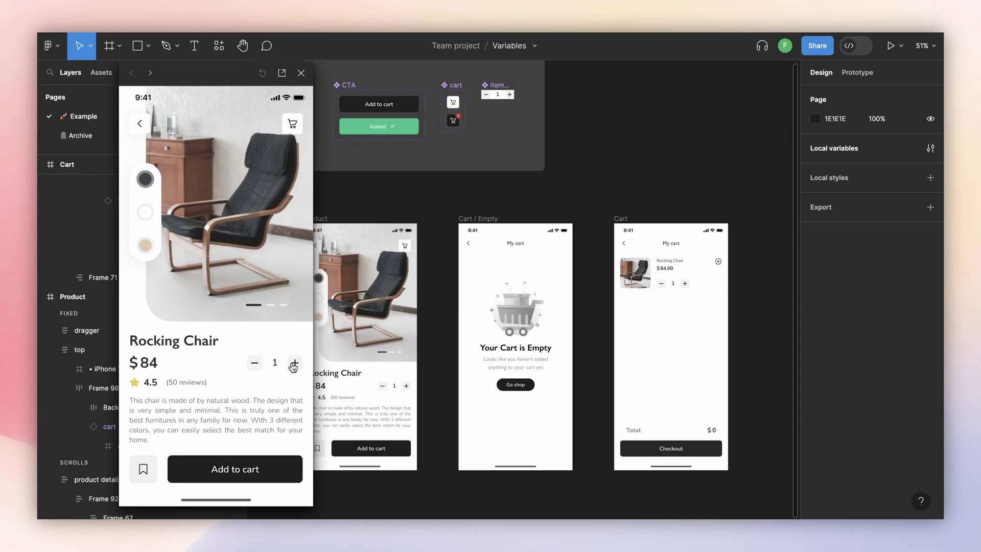
click(295, 363)
click(216, 465)
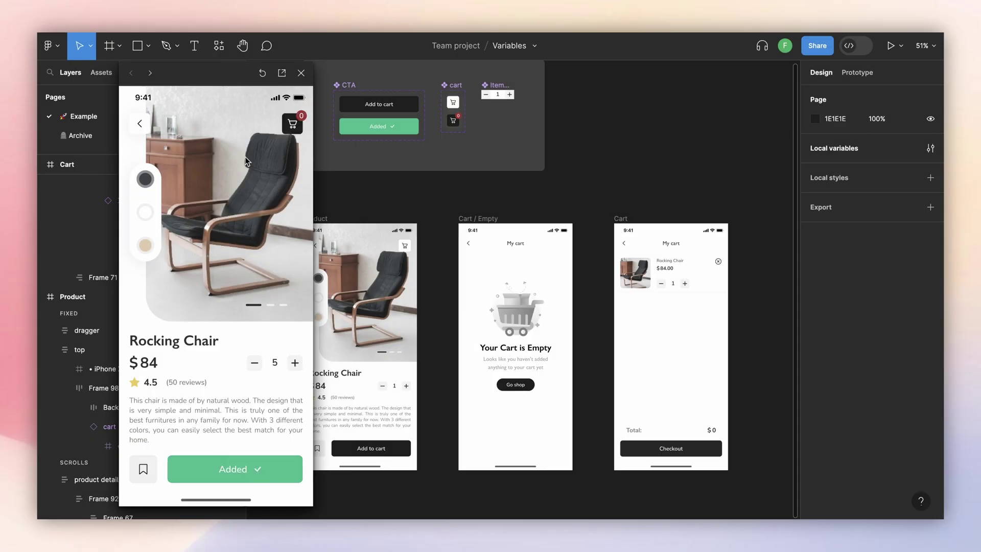
click(299, 126)
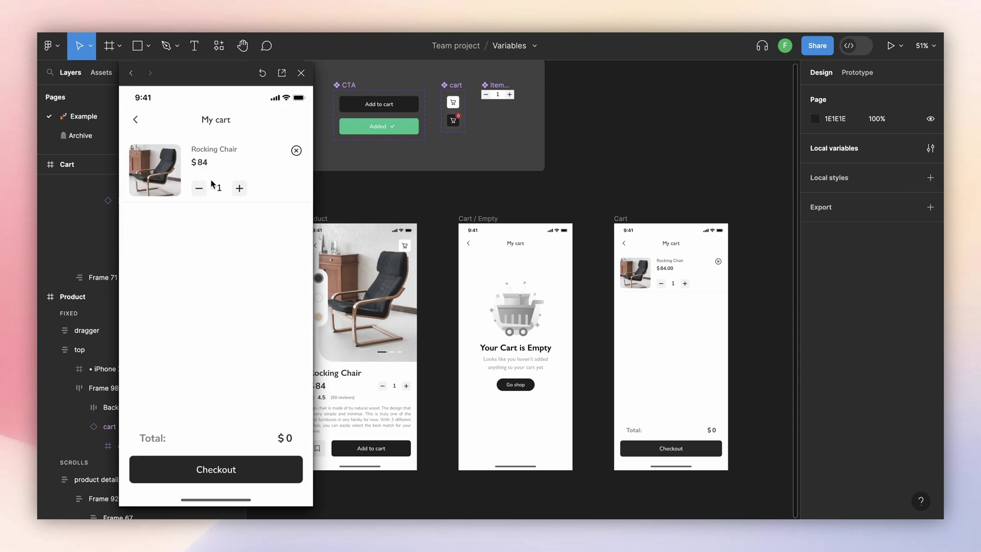
click(135, 120)
click(290, 128)
key(Escape)
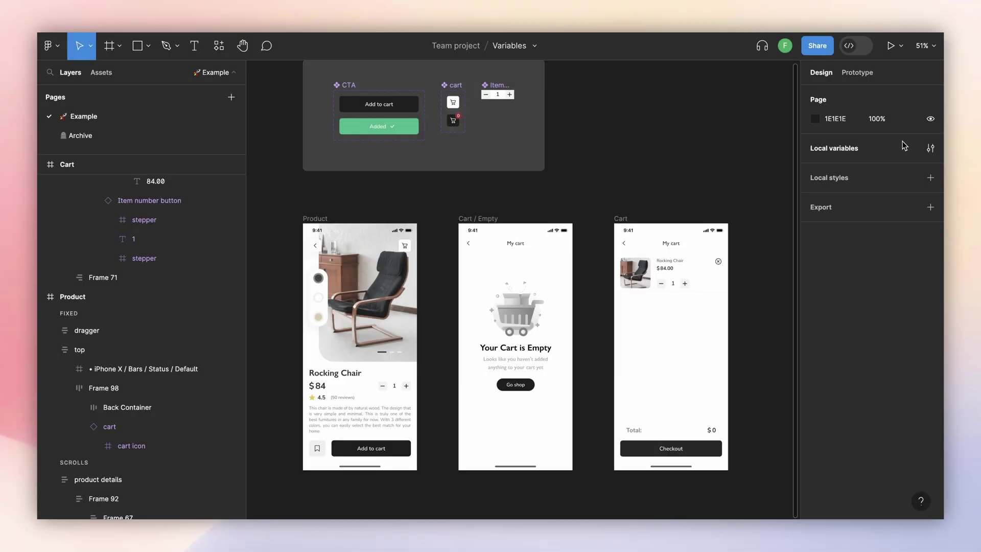
Step: Create a number variable named 'total cart quantity' in Local variables
click(931, 148)
click(568, 264)
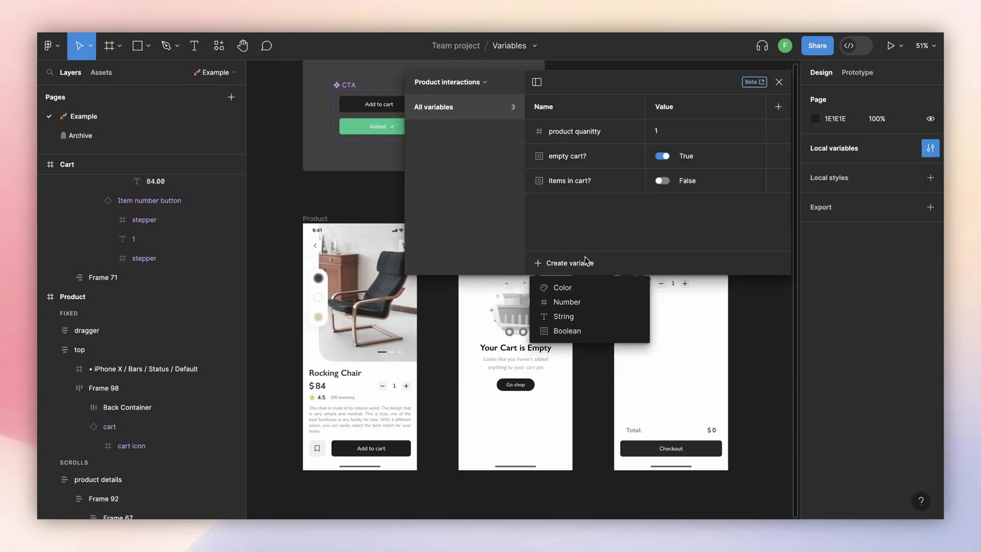
click(565, 301)
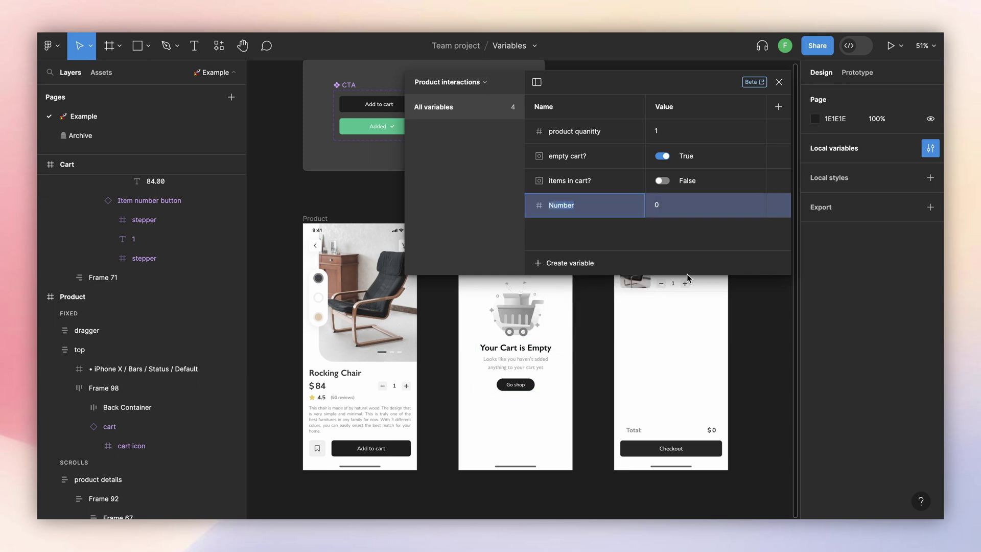
text(total cart quantity)
key(Return)
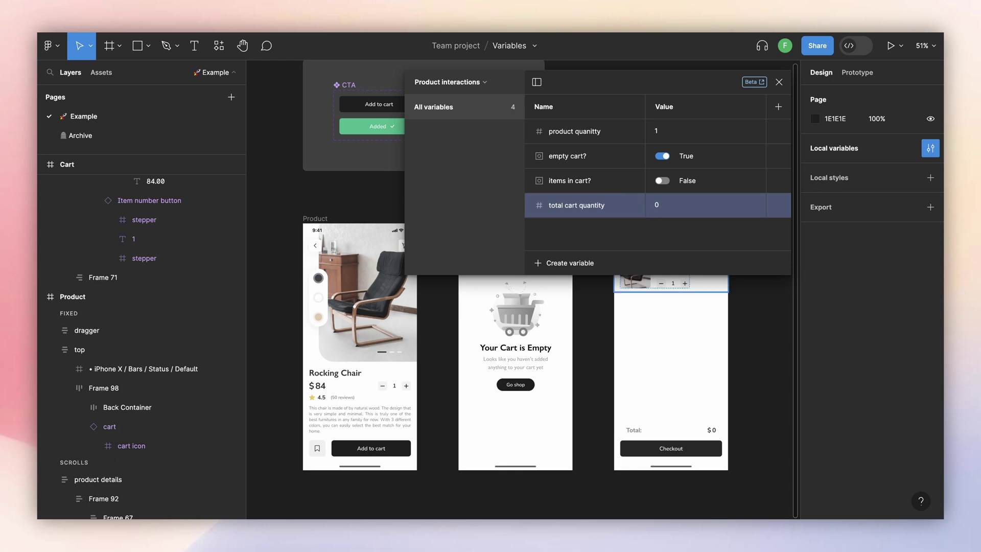
Step: Add a number variable 'product price' with the value 84
click(572, 261)
click(578, 301)
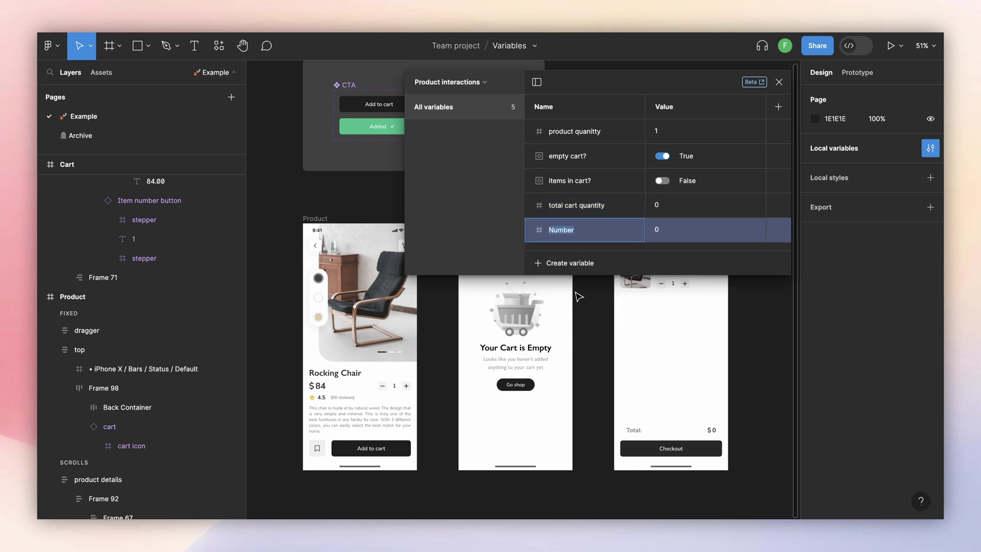
text(product price)
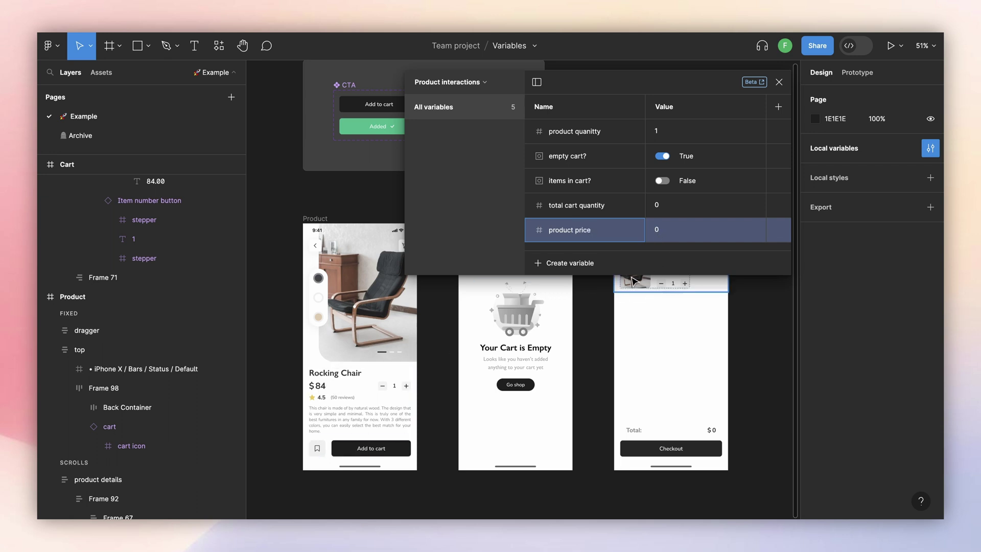
click(657, 234)
text(84)
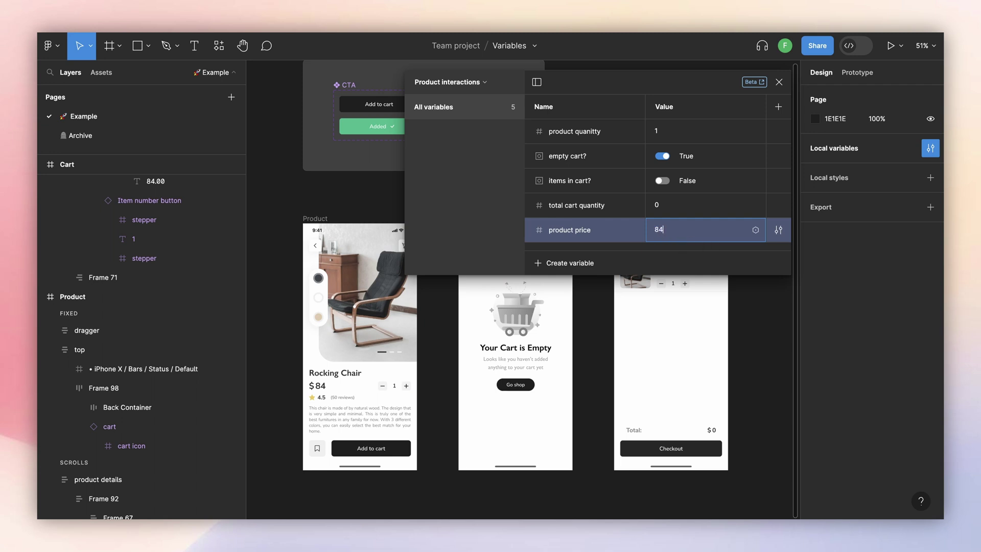
key(Return)
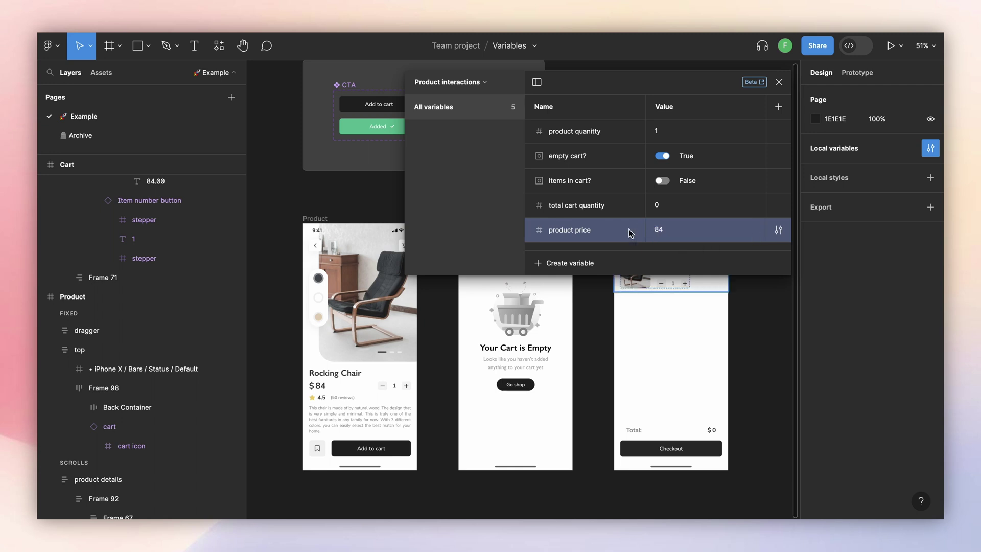
Step: Add a third number variable named 'total cart price'
click(555, 263)
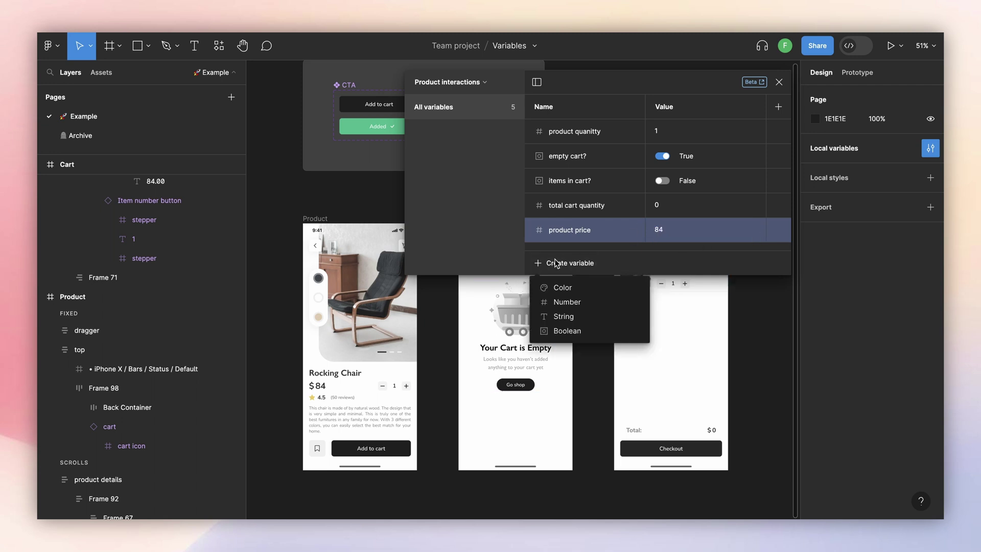
click(568, 301)
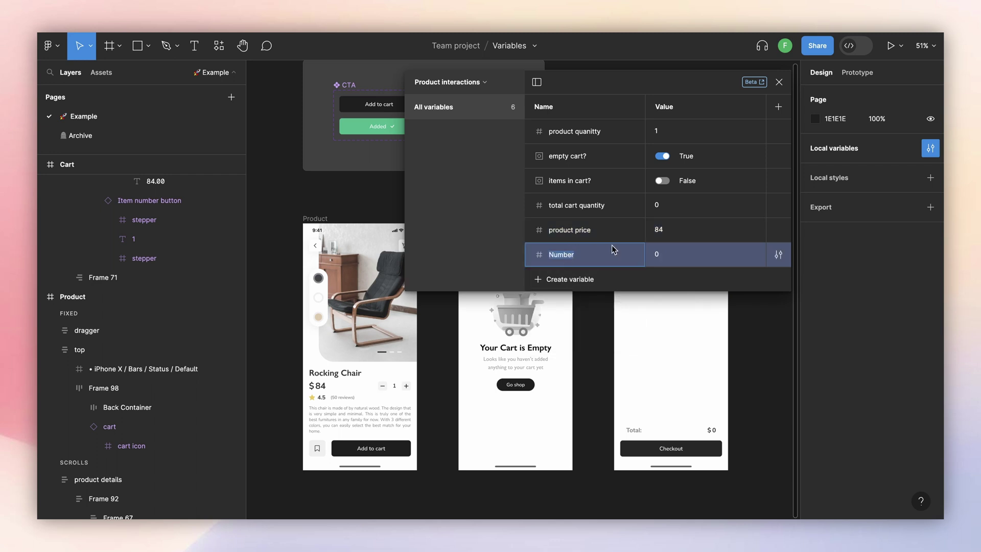
text(total cart price)
key(Return)
Step: Toggle empty cart? to False and items in cart? to True, then close the variables panel
scroll(554, 442, up, 2)
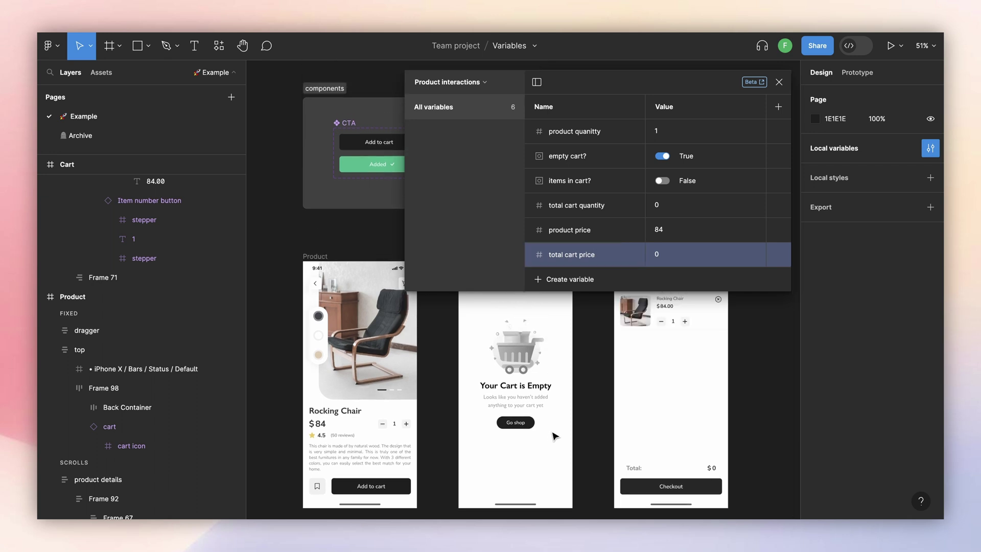
scroll(491, 446, down, 2)
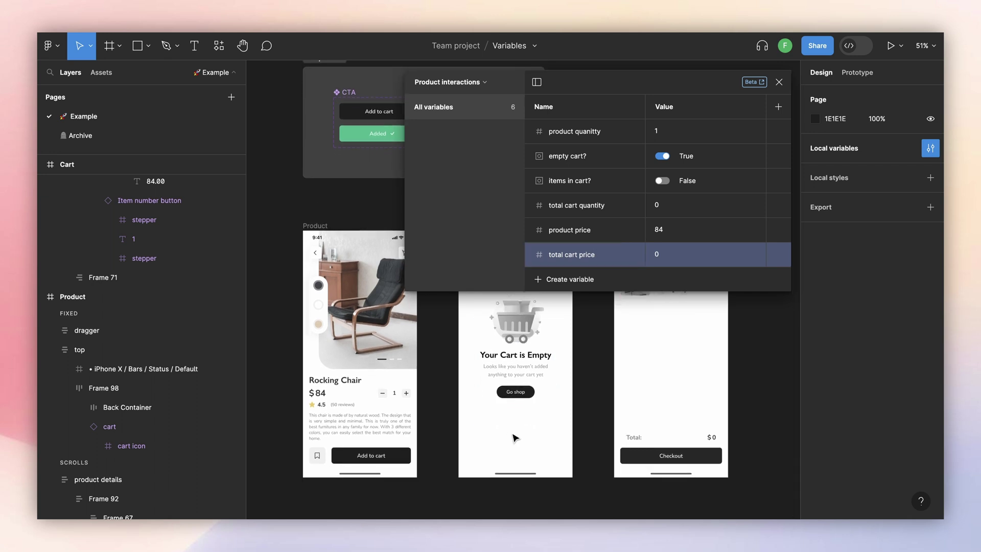
click(661, 159)
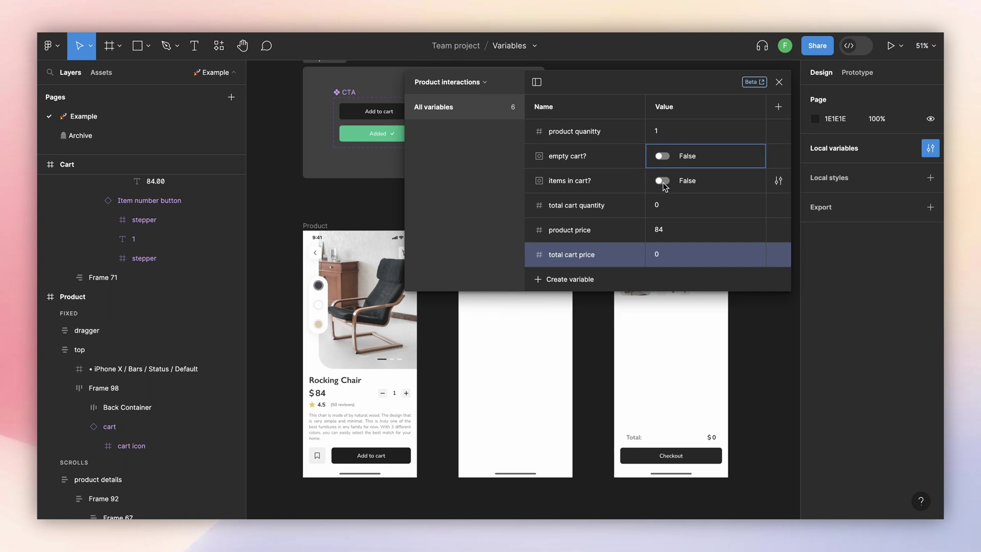
click(662, 181)
scroll(495, 411, up, 2)
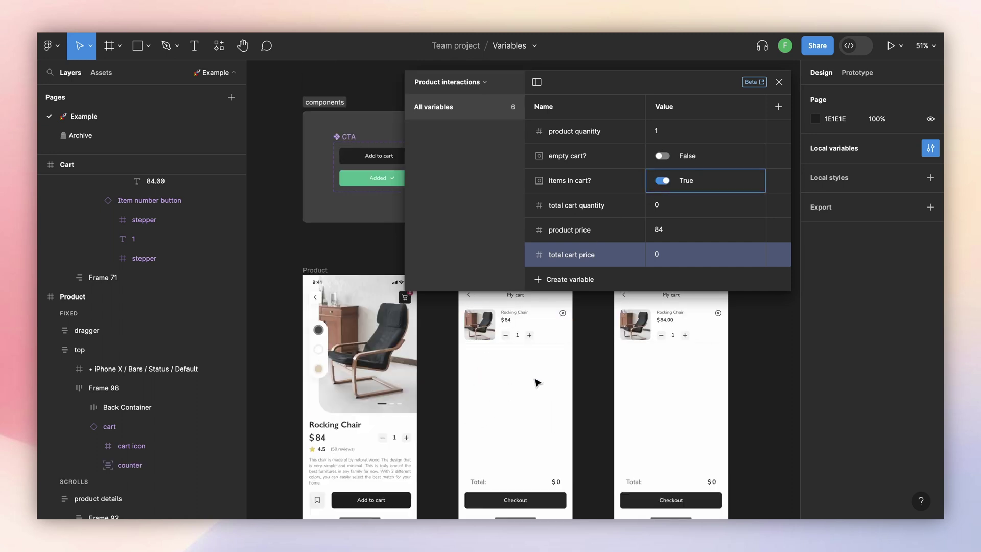
click(779, 81)
scroll(476, 224, down, 5)
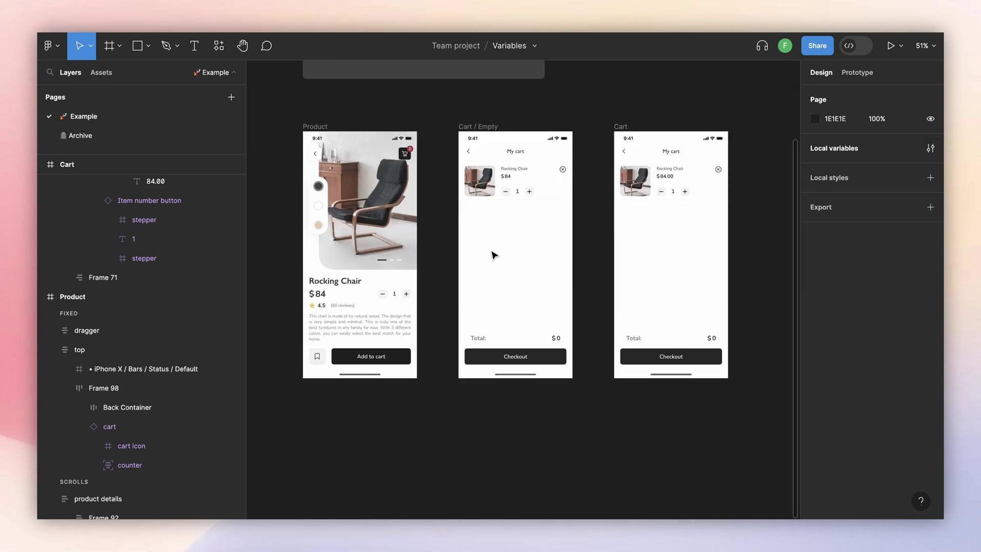
scroll(541, 313, up, 5)
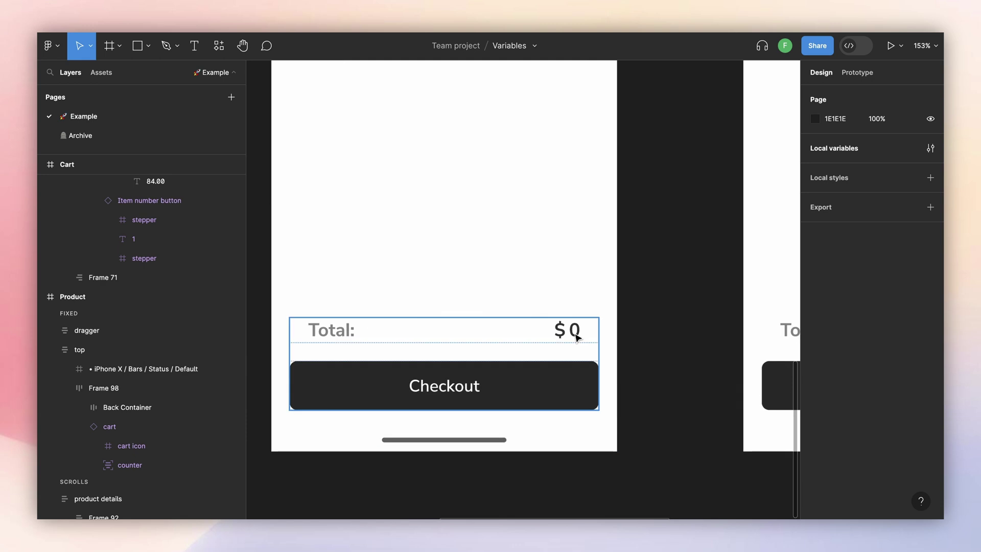
Step: Apply the total cart price variable to the cart total's 0 text
super+click(575, 330)
click(930, 336)
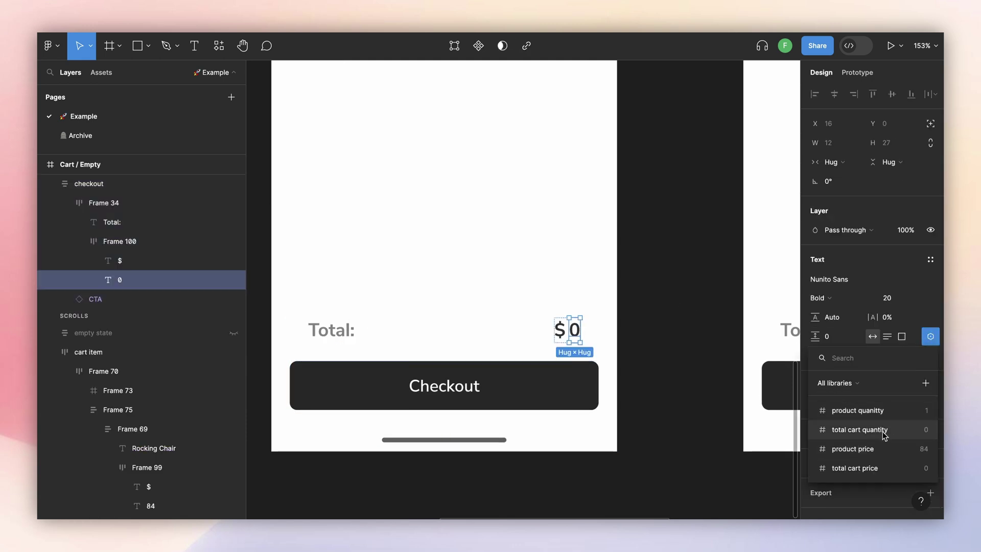
click(874, 469)
click(668, 328)
Step: Apply total cart quantity to the cart item stepper's quantity number, which now shows 0
scroll(667, 317, up, 5)
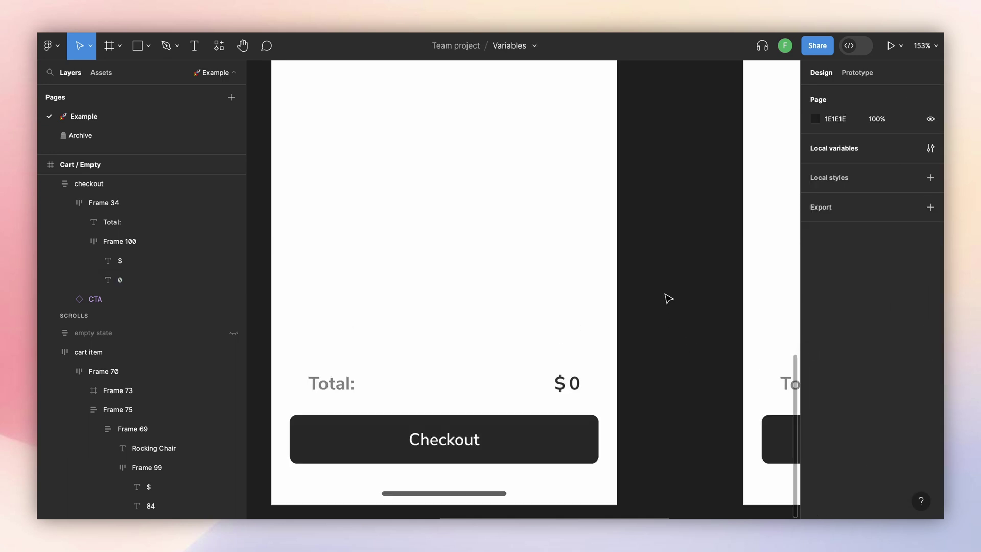
scroll(668, 299, up, 5)
double_click(449, 333)
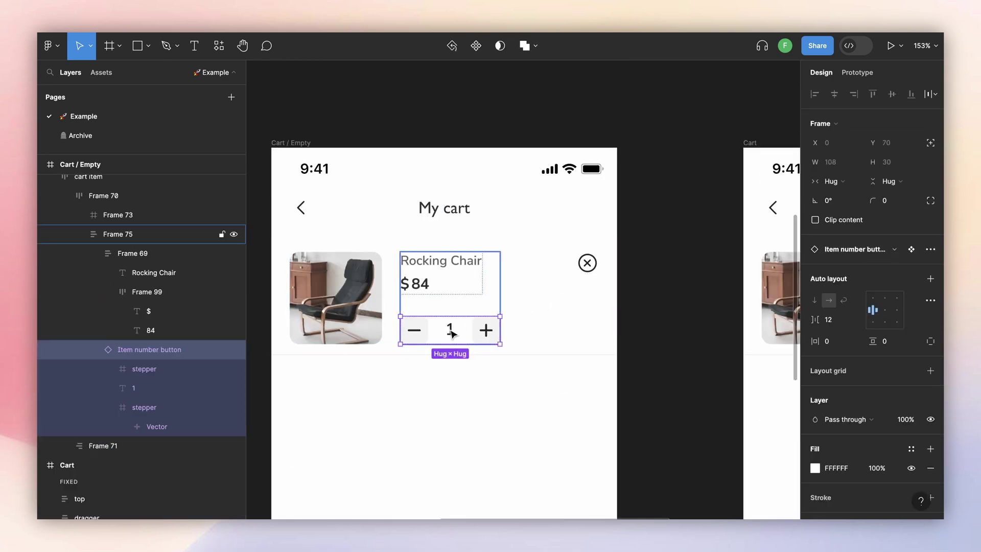
click(452, 332)
click(930, 365)
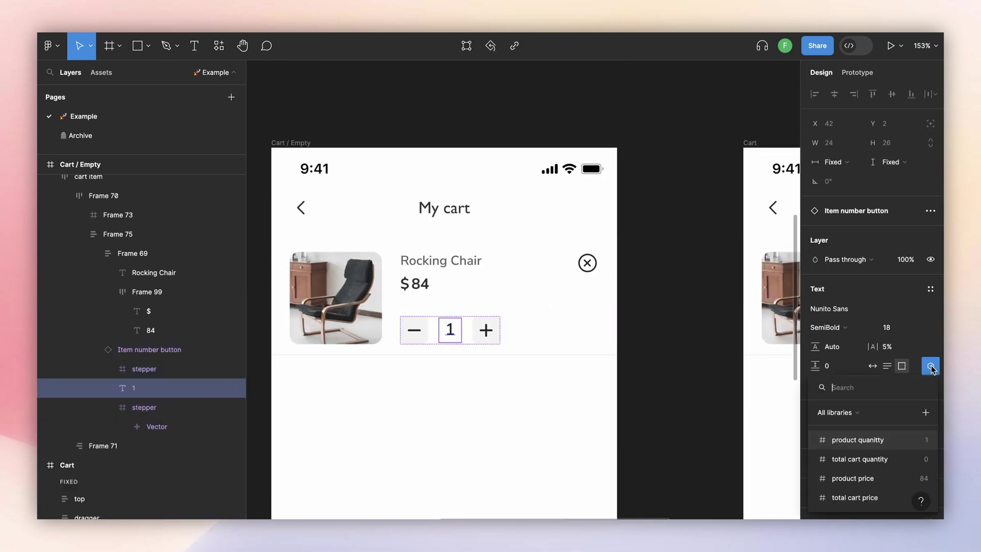
click(890, 465)
click(685, 319)
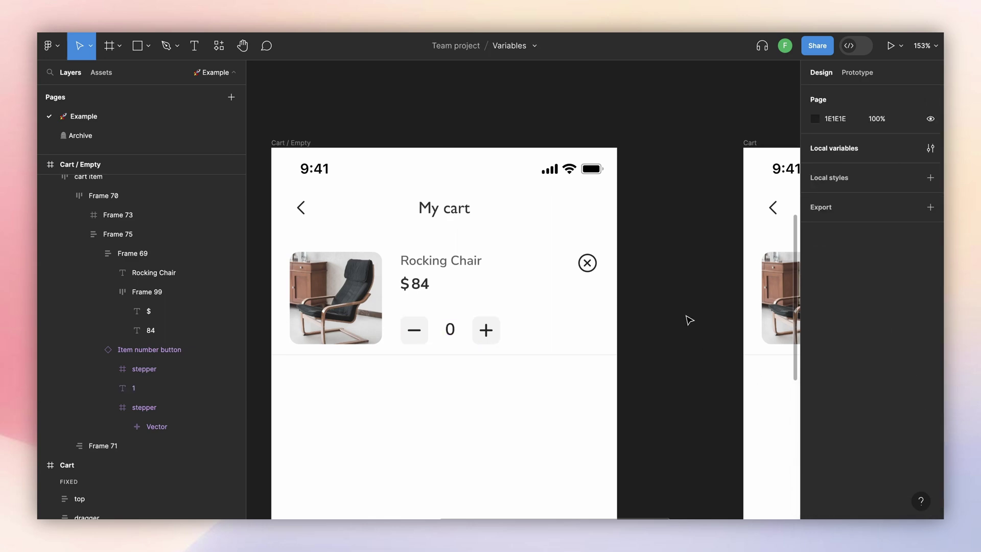
scroll(685, 259, down, 3)
scroll(658, 248, left, 5)
scroll(539, 220, up, 5)
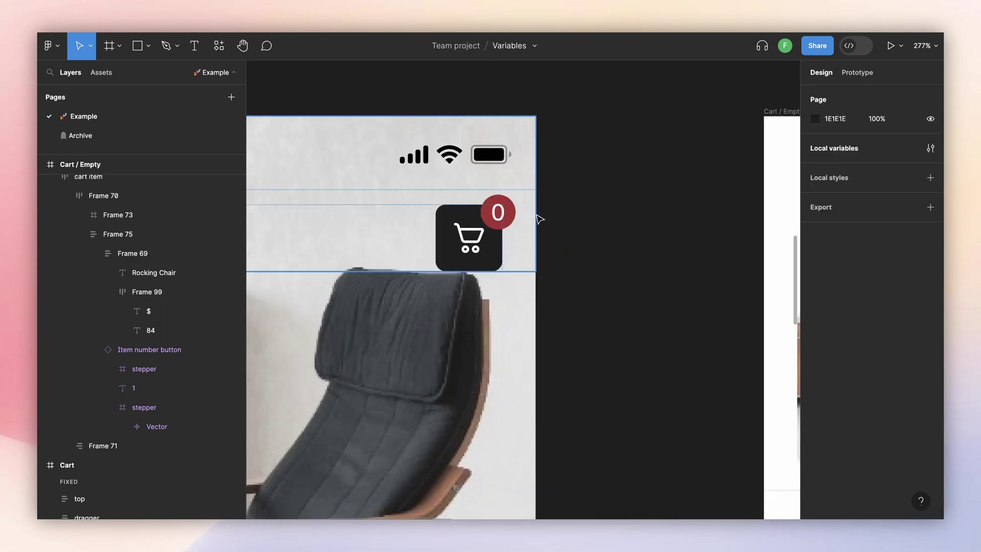
Step: Select the counter's 0 text in the items in cart?=true cart variant, check its variable picker, then dismiss it
double_click(500, 213)
scroll(561, 233, down, 6)
scroll(603, 243, up, 4)
click(705, 252)
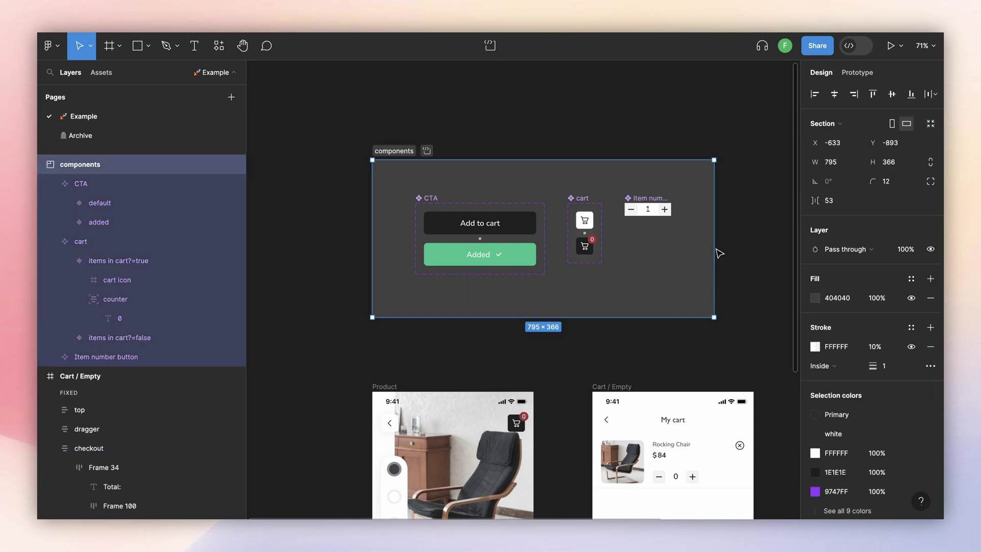
scroll(588, 241, up, 5)
click(610, 239)
click(611, 239)
scroll(611, 238, up, 5)
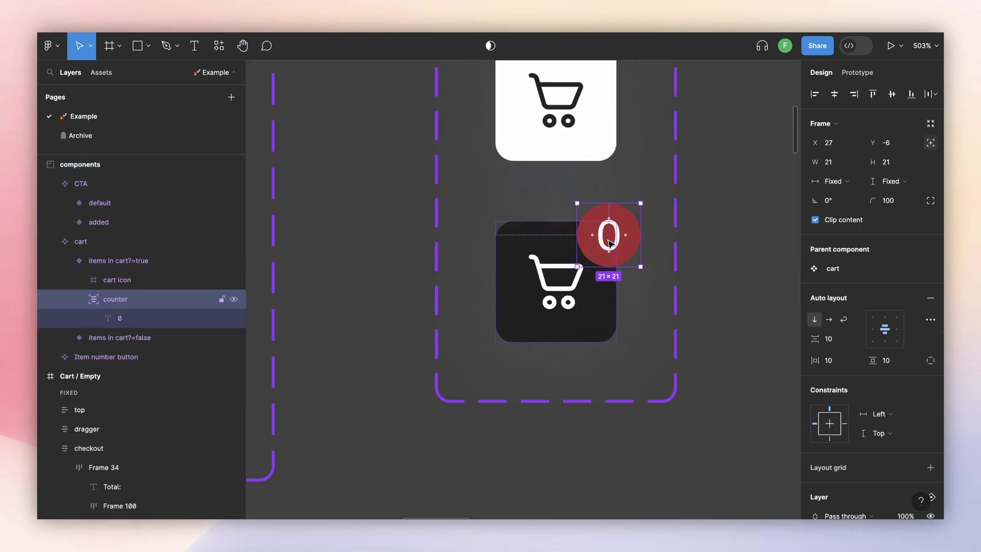
click(611, 235)
click(904, 393)
key(Escape)
scroll(587, 325, down, 5)
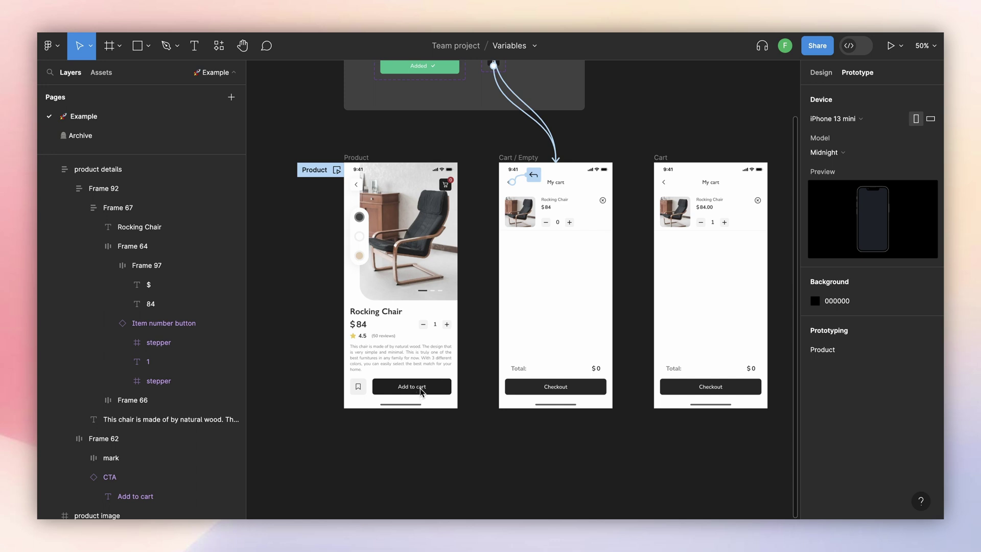
Step: Select the whole Add to cart button and expand its On tap interaction, collapsing existing actions
click(420, 388)
click(420, 389)
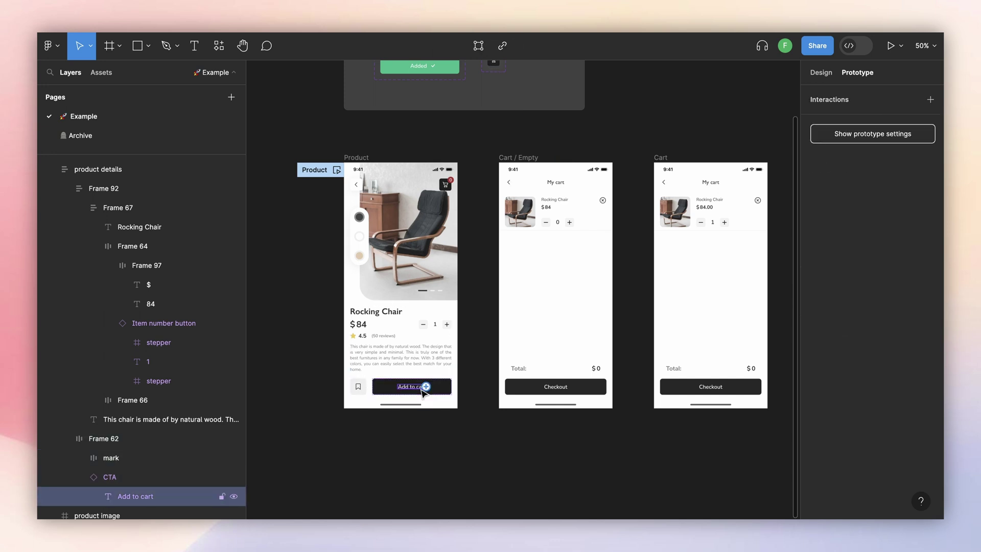
click(444, 419)
click(435, 390)
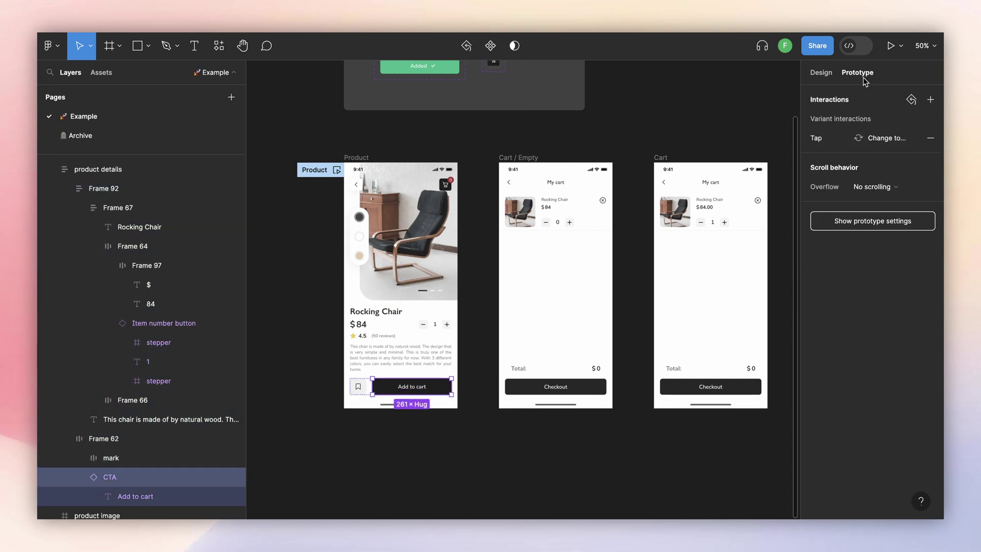
click(822, 141)
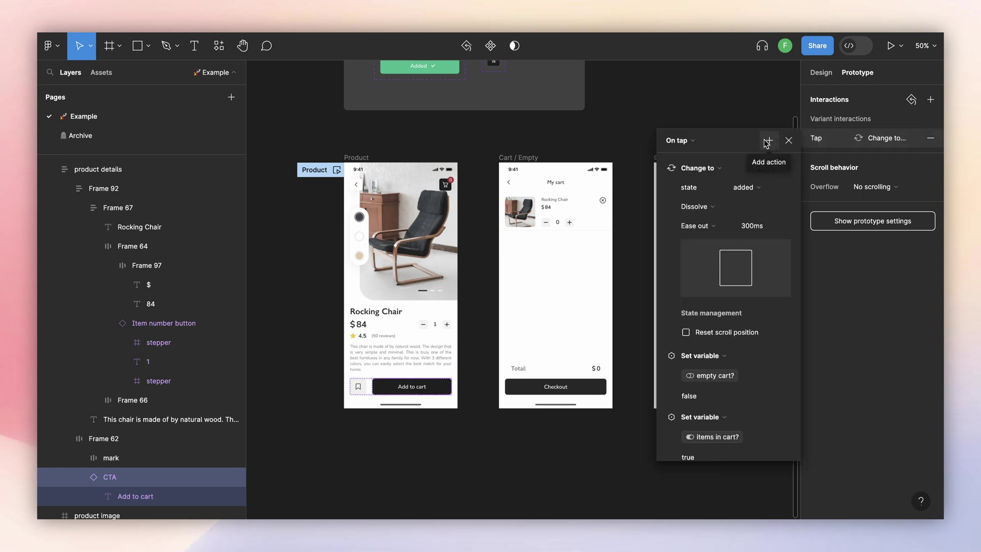
click(661, 169)
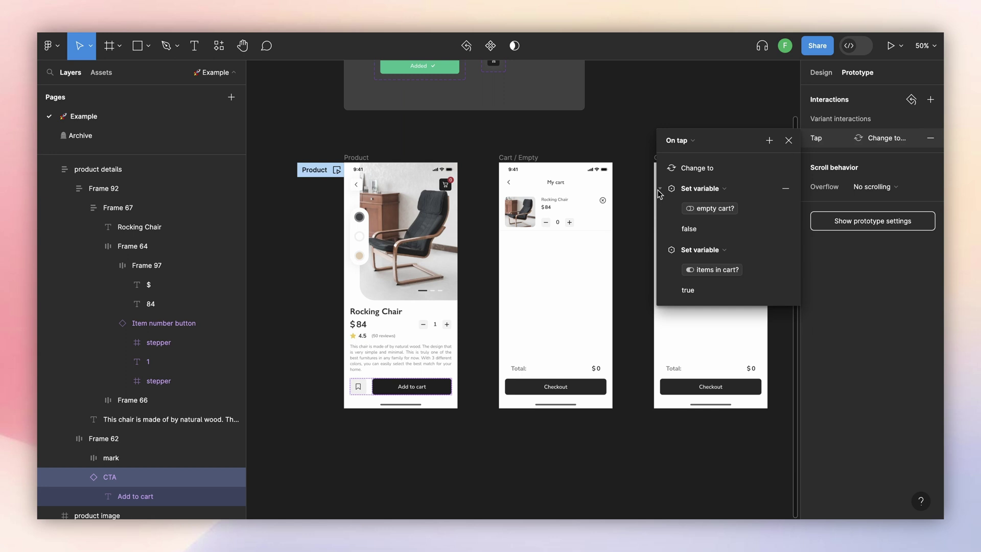
click(660, 189)
click(660, 209)
Step: Add a Set variable action: total cart quantity = total cart quantity + product quantity
click(768, 141)
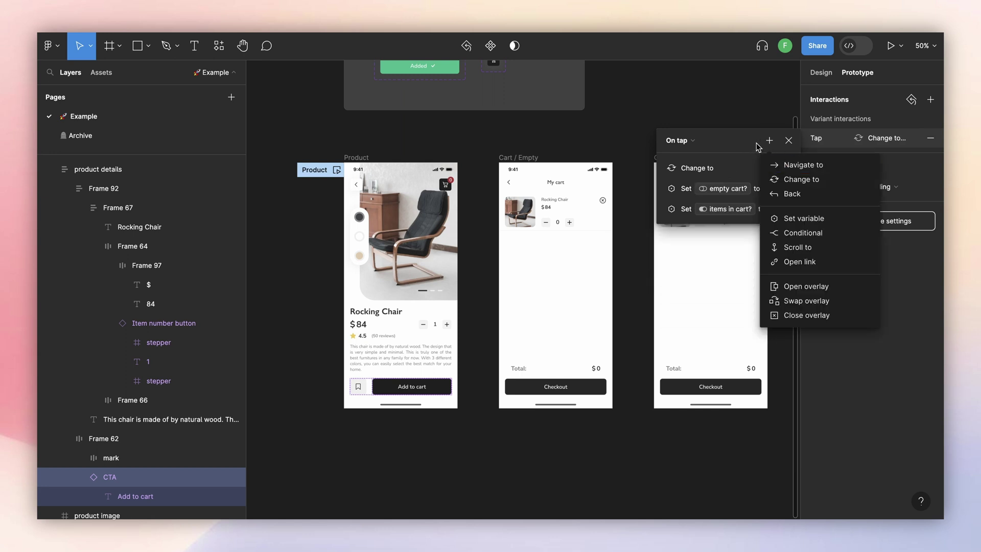
click(814, 219)
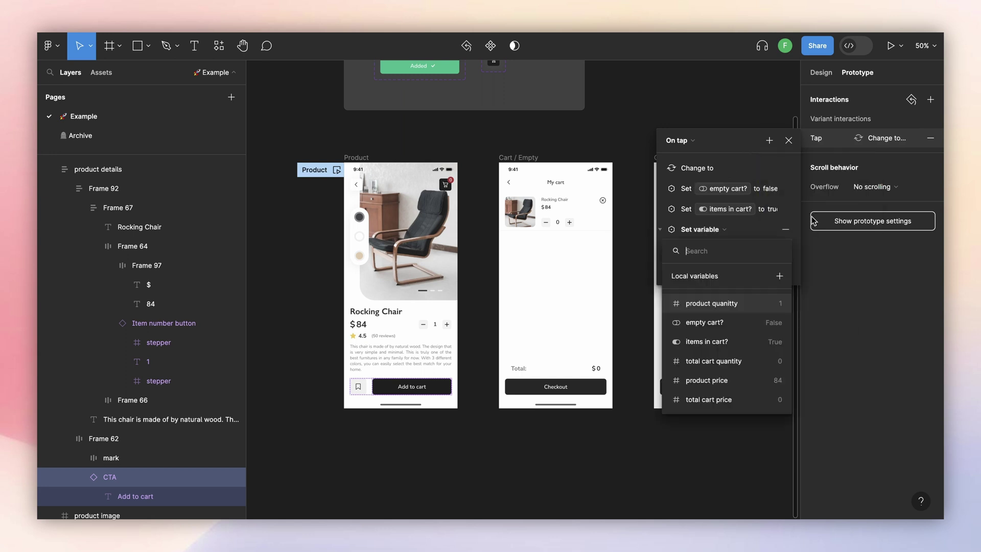
click(724, 362)
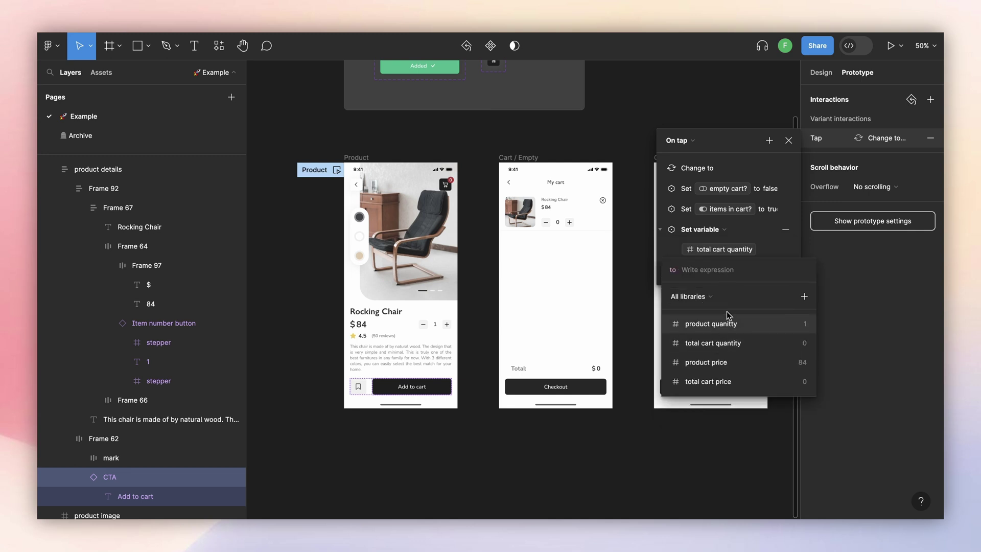
click(712, 343)
click(726, 326)
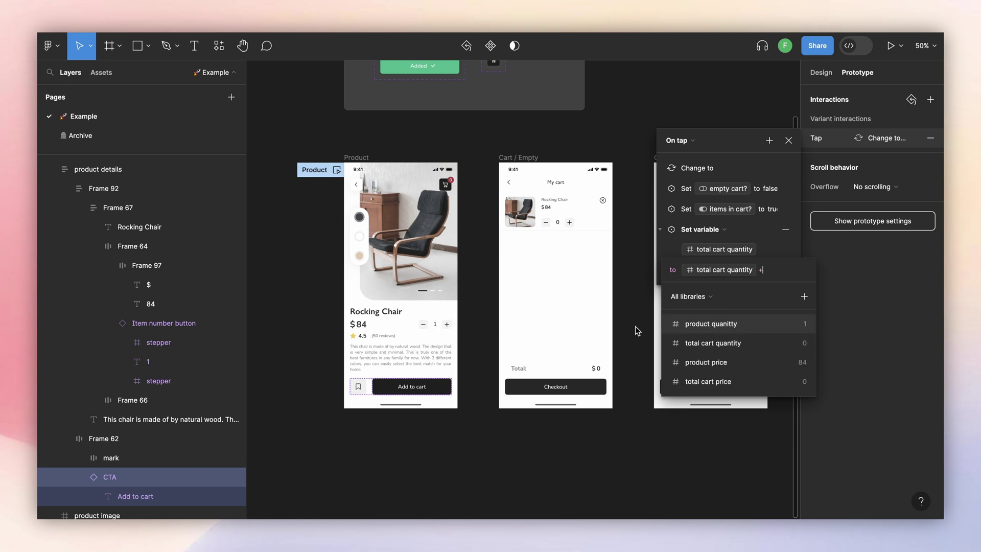
click(729, 325)
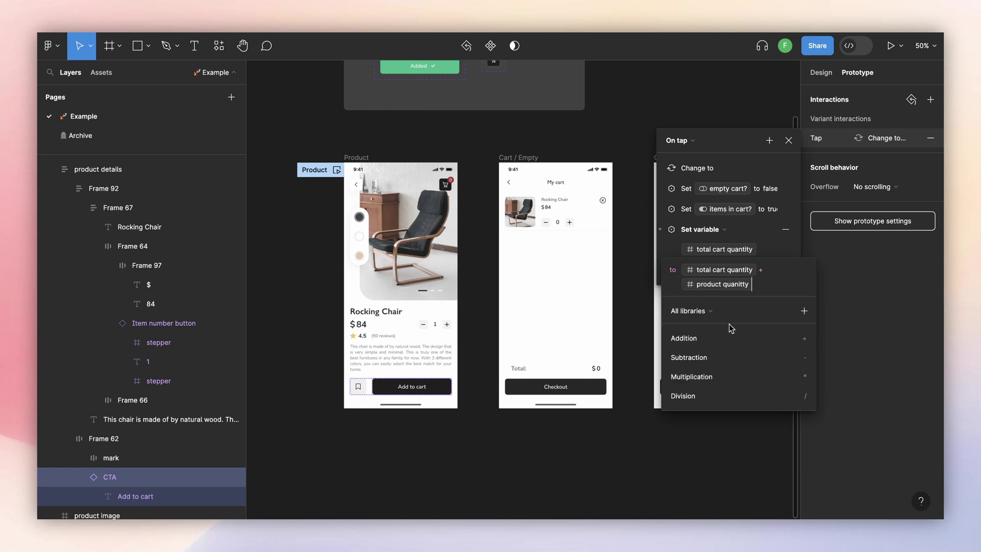
Step: Fix the misspelled variable name to 'product quantity' in Local variables
click(788, 139)
click(931, 148)
double_click(575, 131)
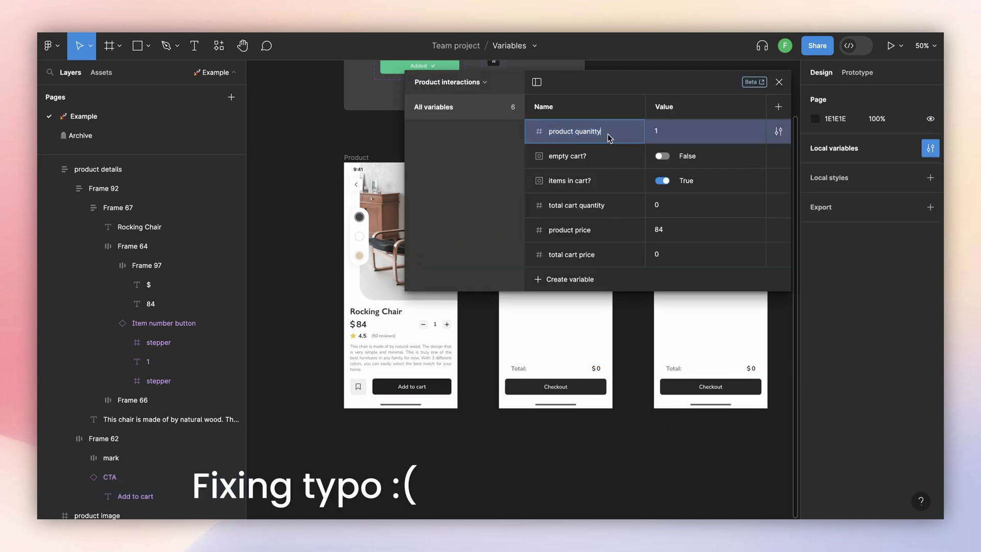
click(593, 131)
key(BackSpace)
key(Return)
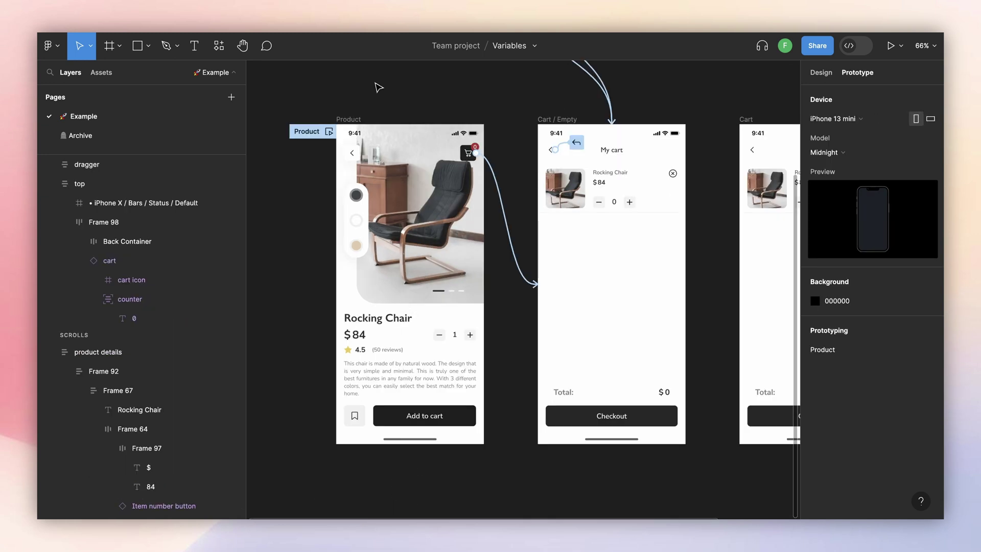
Step: Preview the Product screen, add the chair to the cart and check the cart
key(shift+space)
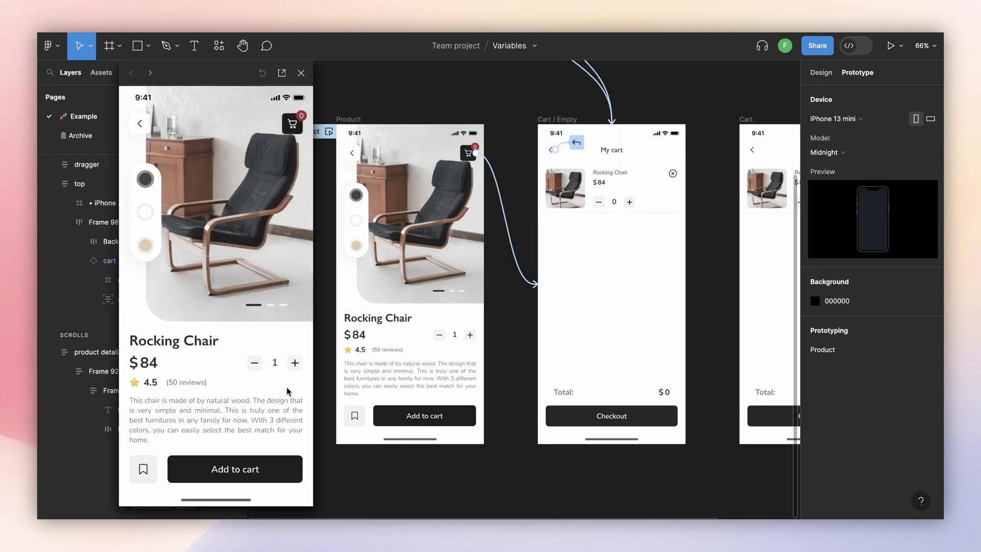
click(254, 471)
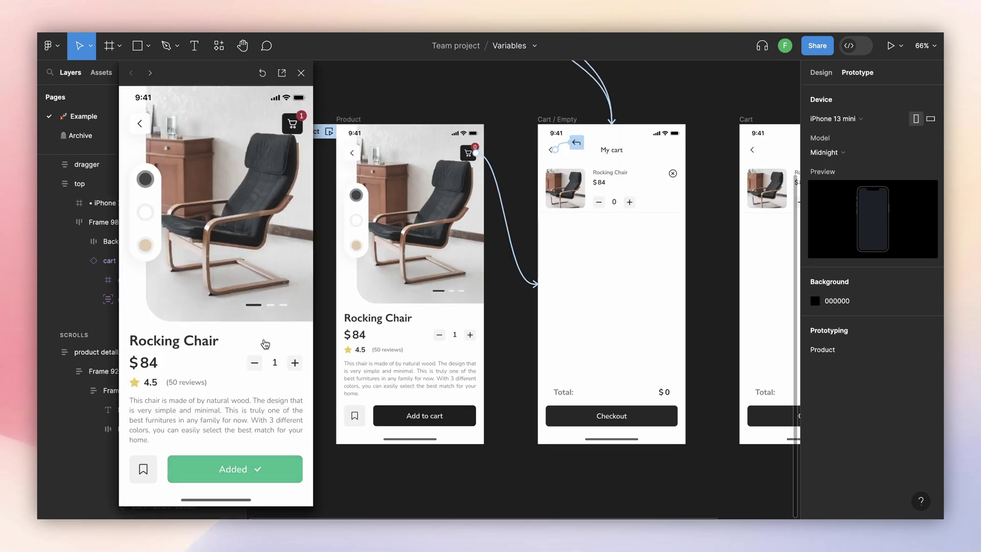
click(301, 126)
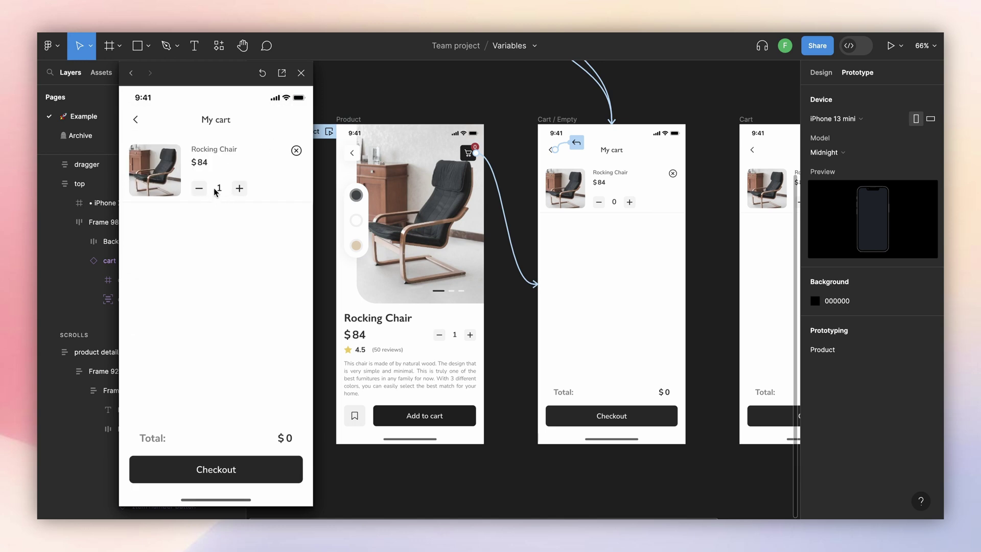
click(301, 72)
click(466, 405)
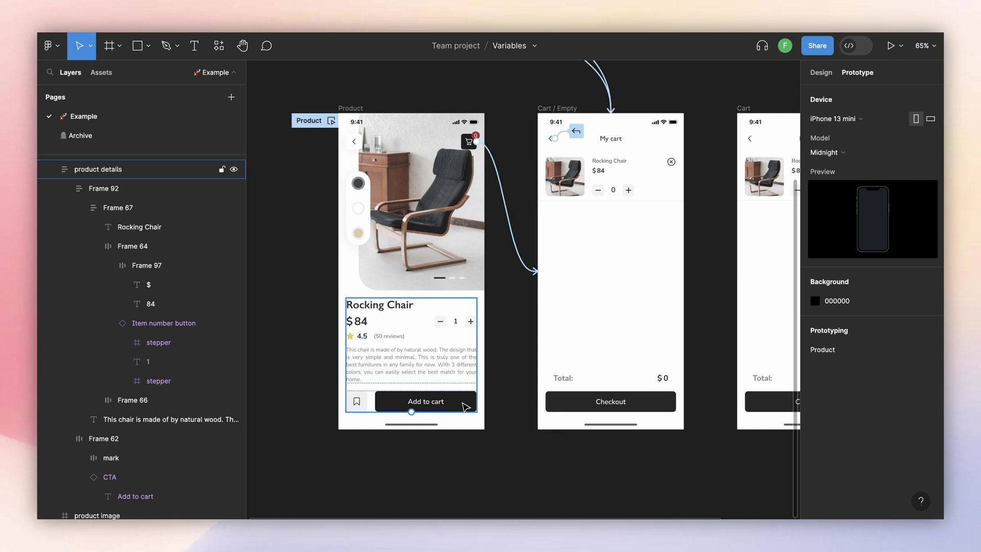
Step: Add another Set variable action to the Add to cart button's On tap interaction
click(466, 406)
click(465, 407)
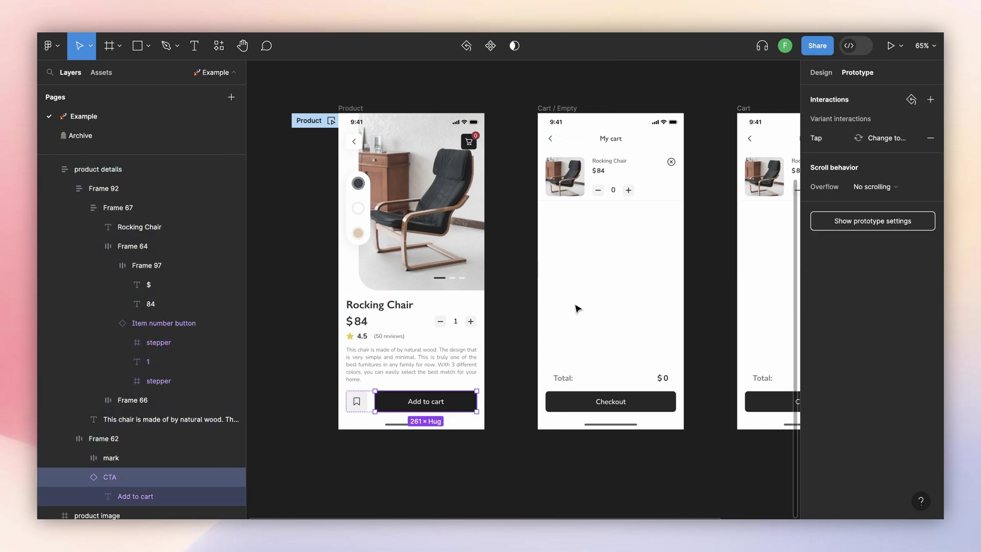
click(820, 141)
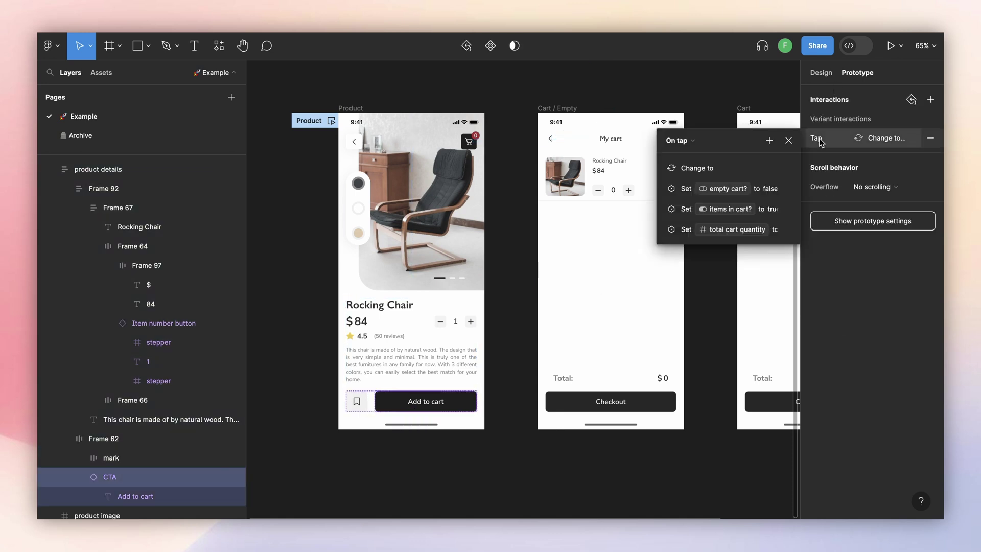
click(769, 141)
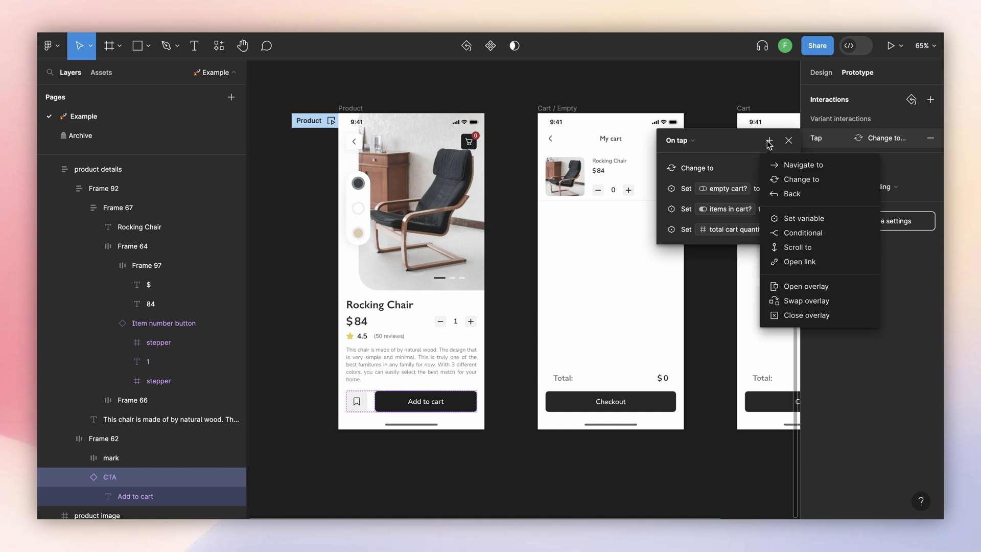
click(811, 223)
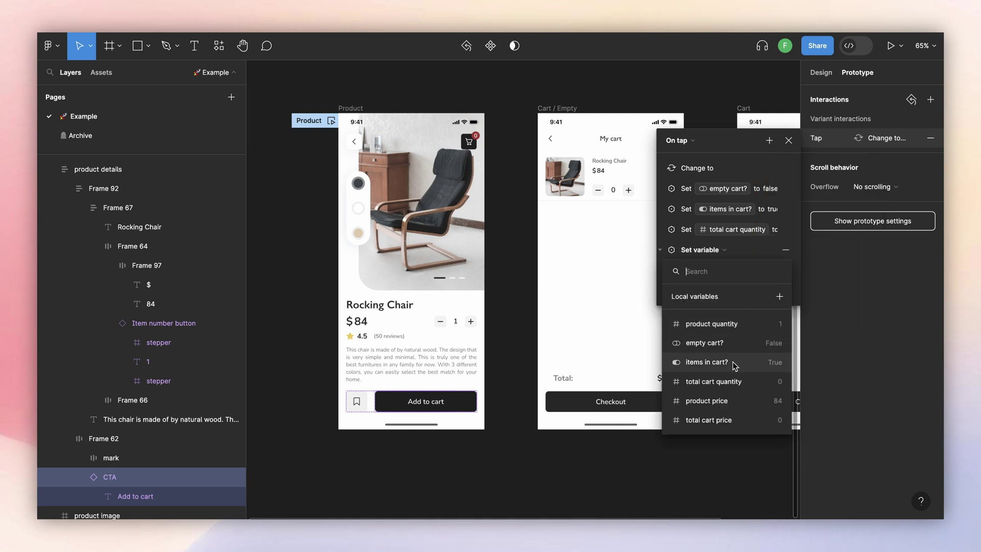
Step: Set total cart price to product price * total cart quantity, then preview the Product screen
click(735, 418)
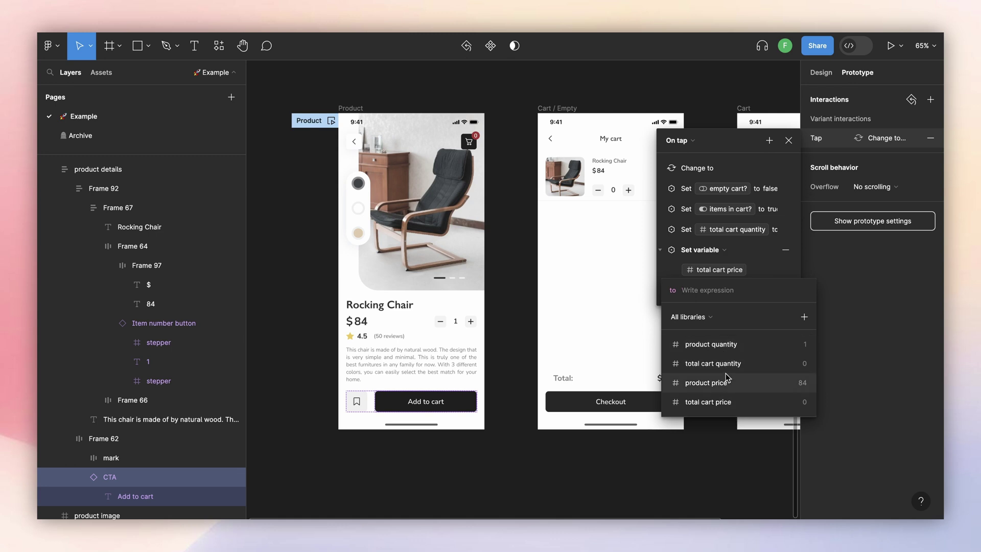
click(723, 387)
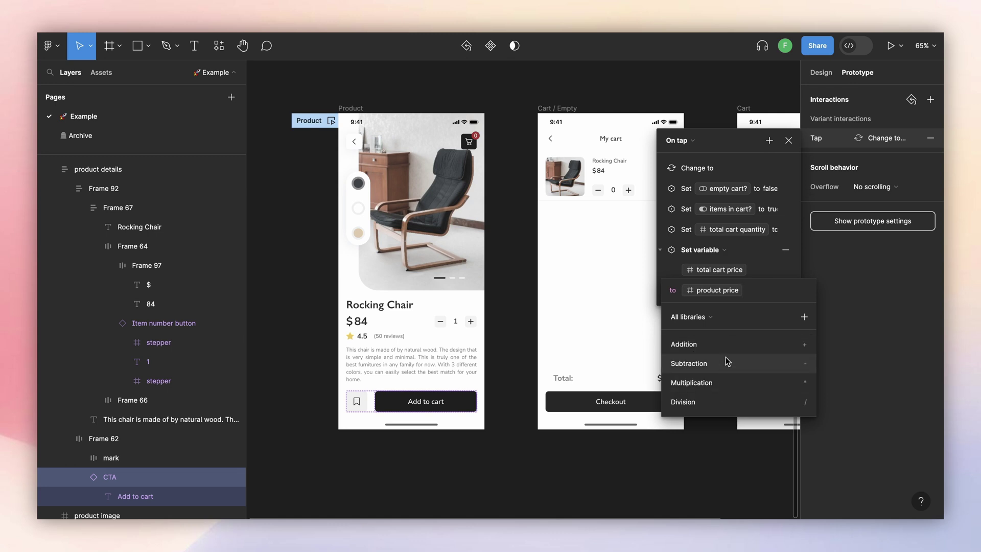
text(*)
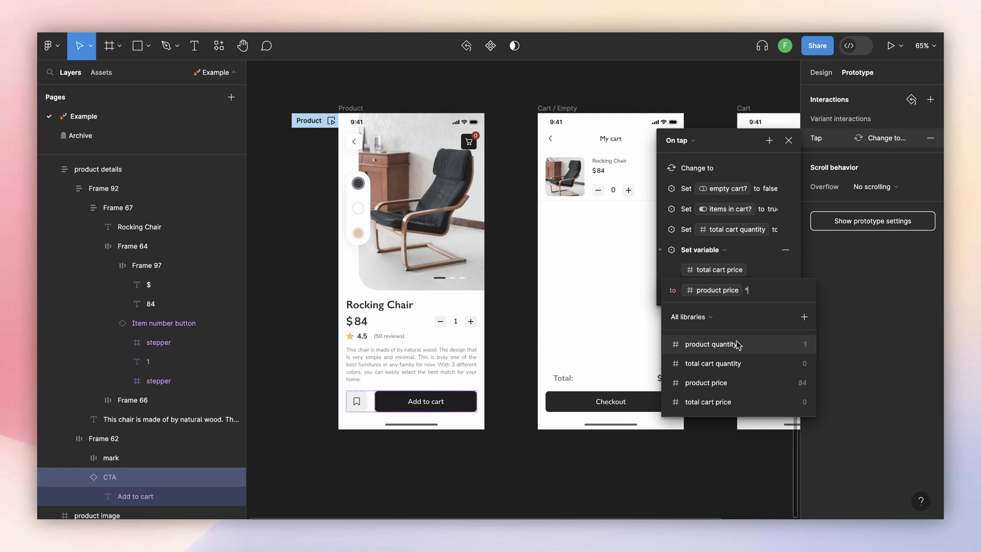
click(735, 364)
key(Return)
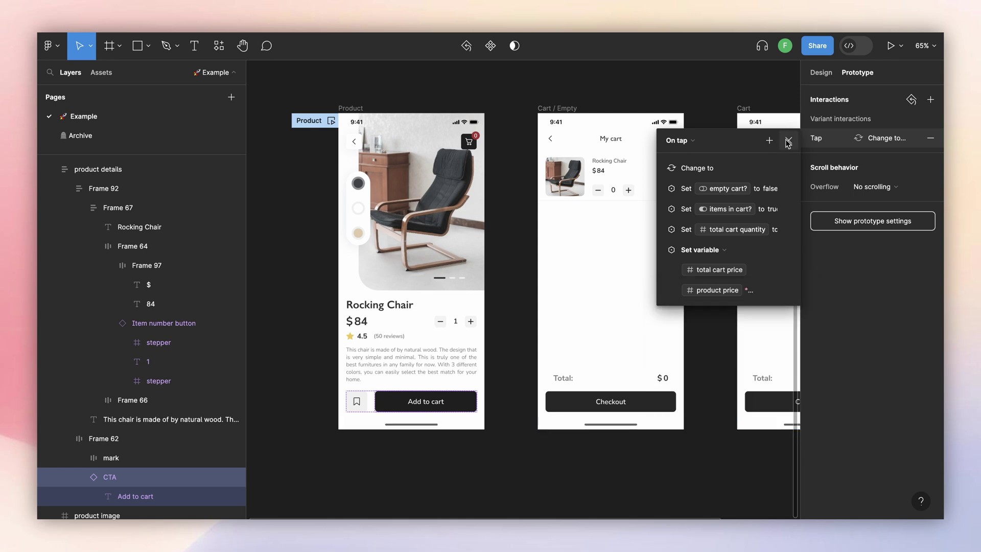
key(Escape)
key(shift+space)
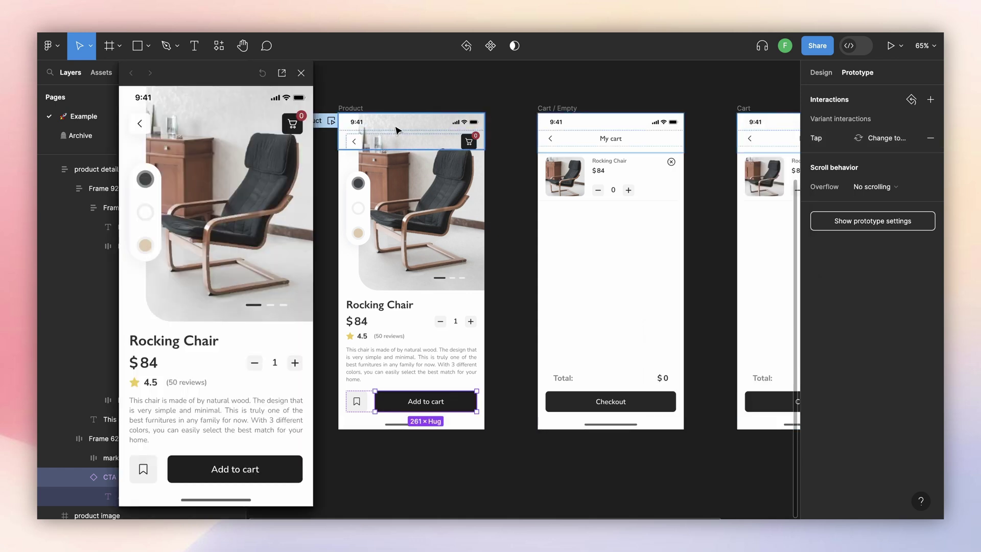
Step: Add two Rocking Chairs to the cart in preview and check the $168 total
click(295, 363)
click(256, 467)
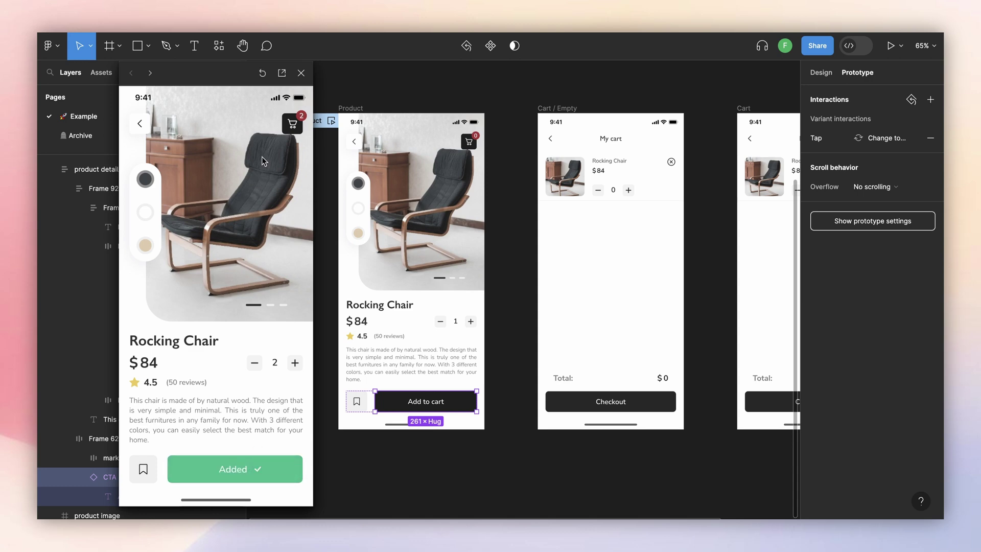
click(288, 132)
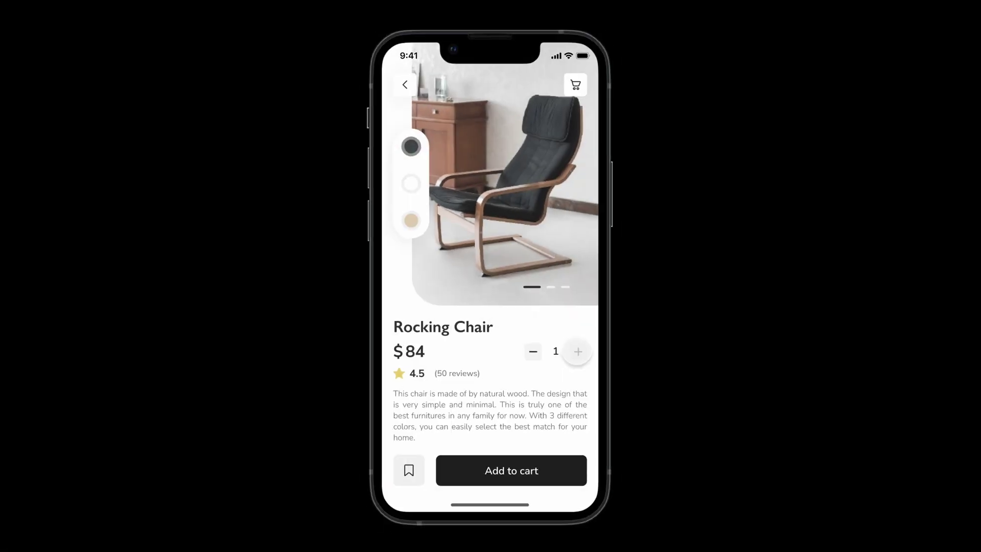
Step: Add three Rocking Chairs, then one more, and check the cart shows 4 totalling $336
click(577, 351)
click(577, 351)
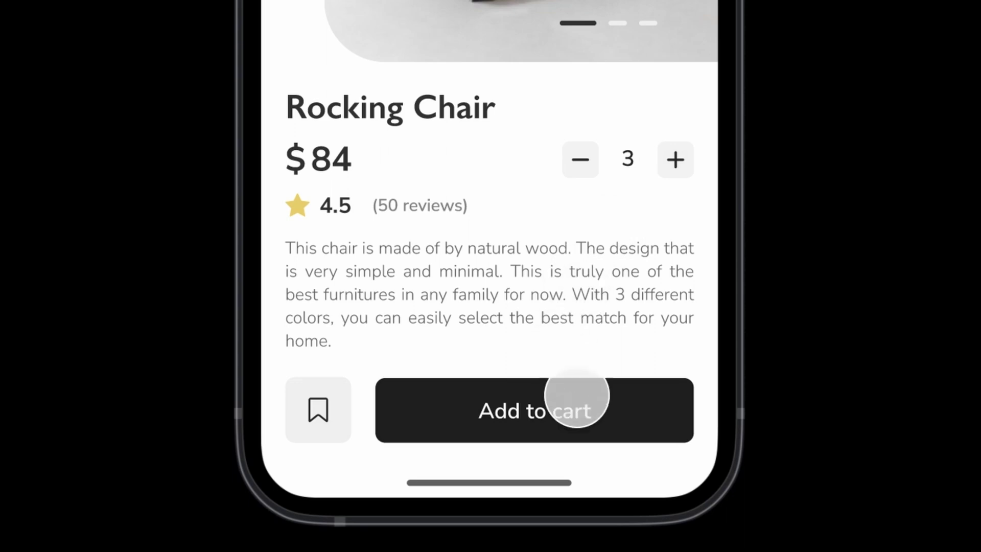
click(532, 463)
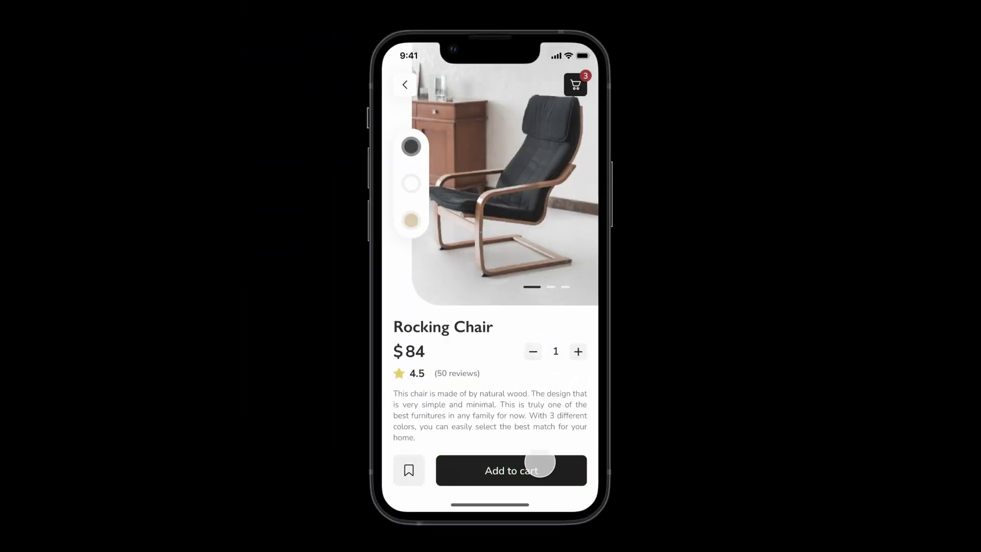
click(539, 465)
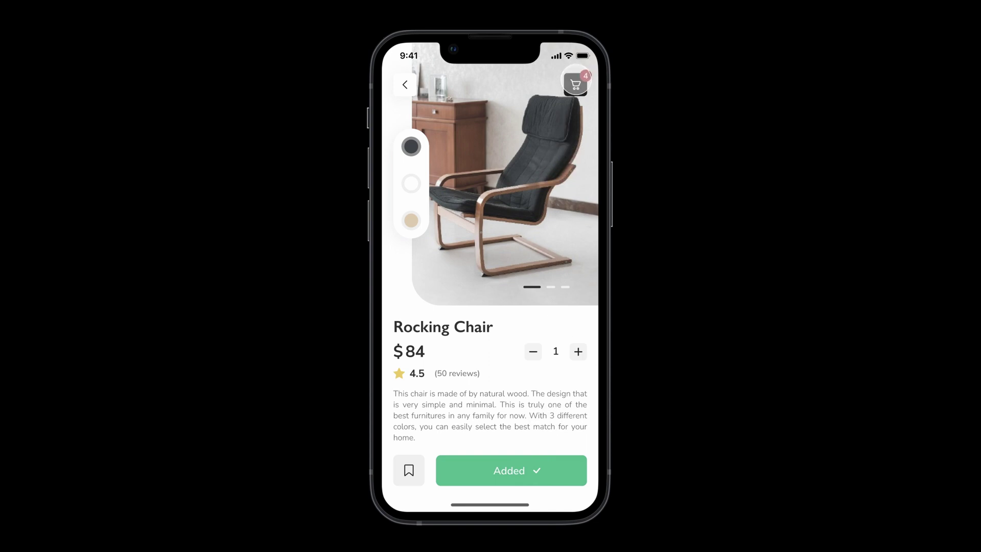
click(575, 83)
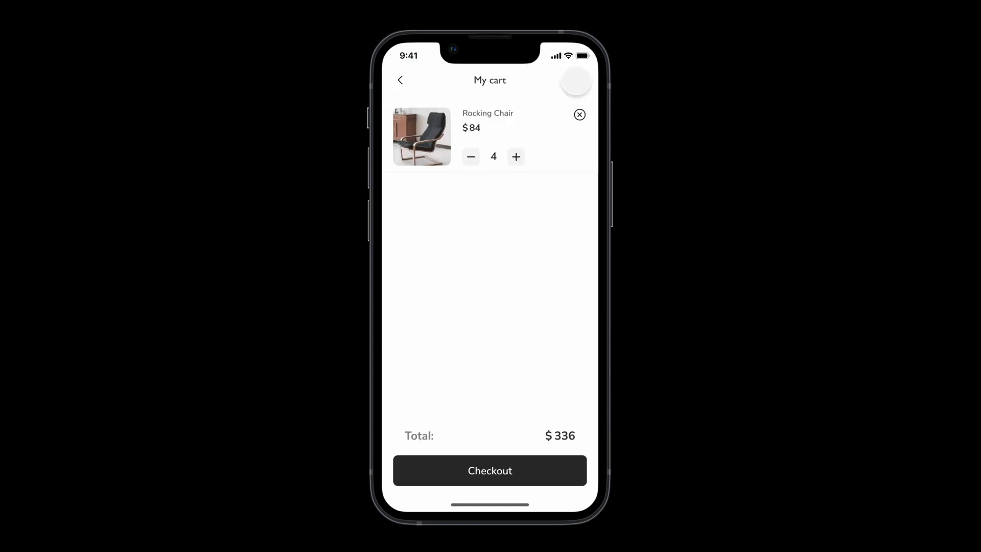